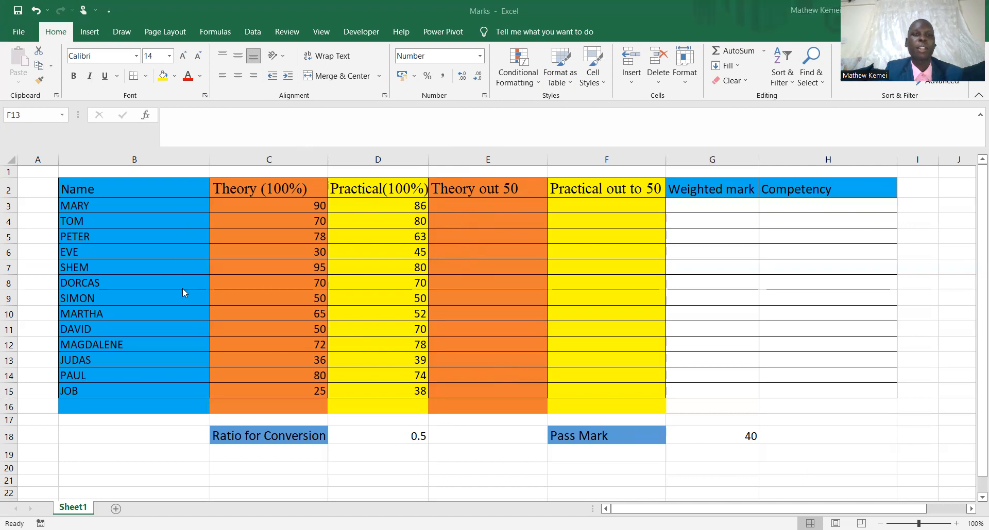
Enter =C3*D18 in E3 for the first theory mark out of 50 and fill the formula down to E15.
{"action": "left_click", "coordinate": [465, 205]}
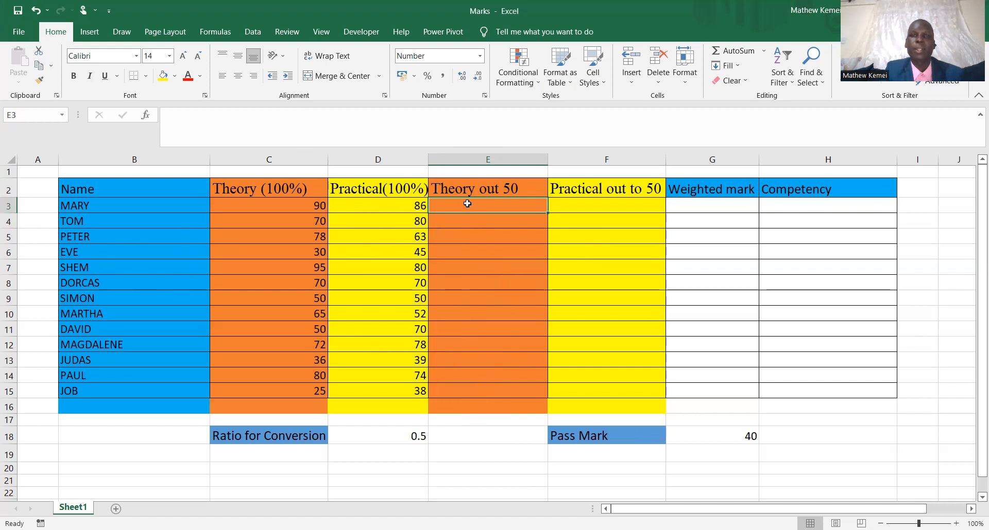
{"action": "type", "text": "="}
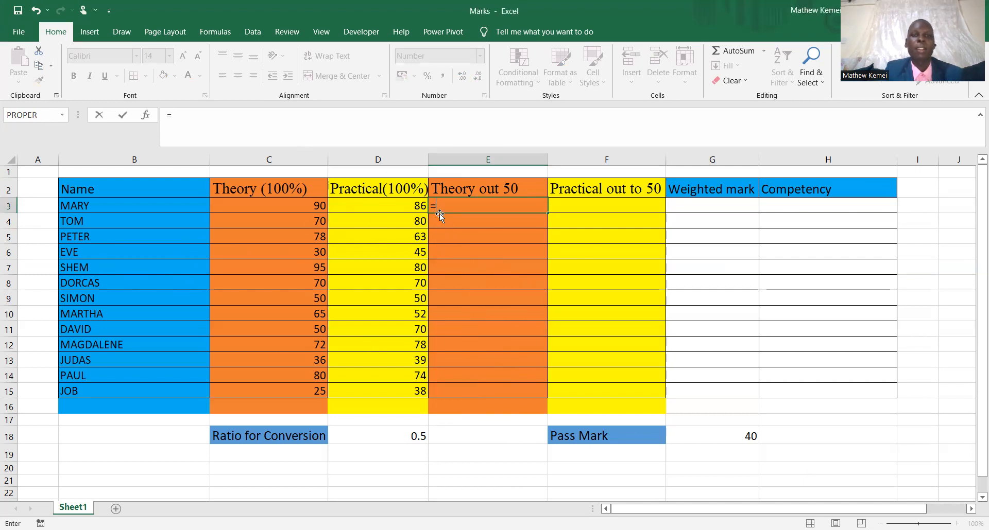
{"action": "left_click", "coordinate": [306, 202]}
{"action": "type", "text": "*"}
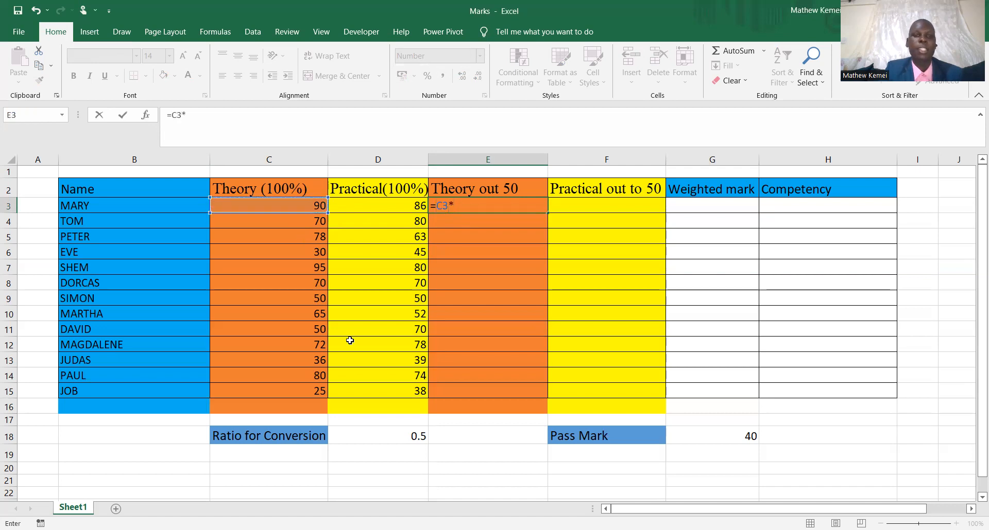
{"action": "left_click", "coordinate": [392, 438]}
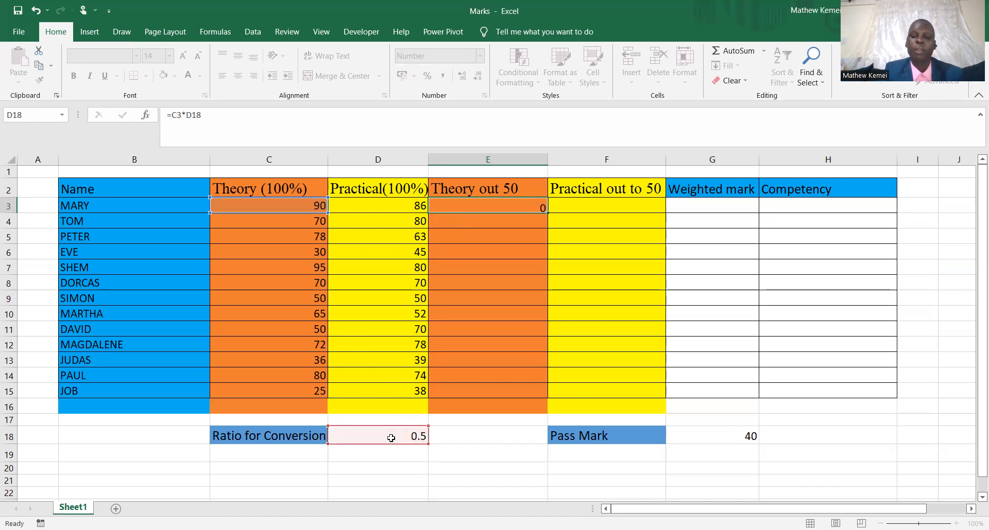
{"action": "key", "text": "Return"}
{"action": "left_click", "coordinate": [484, 206]}
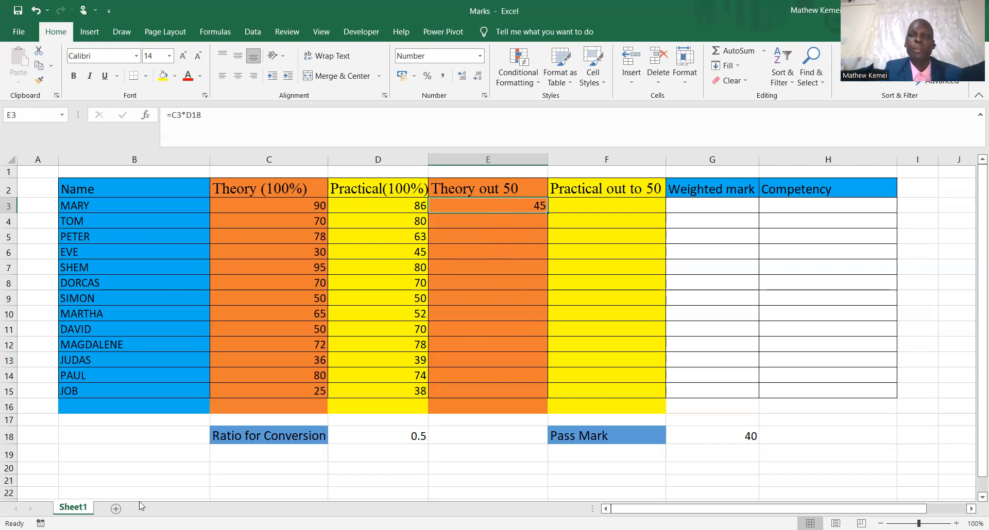
{"action": "left_click_drag", "start_coordinate": [546, 213], "coordinate": [539, 397]}
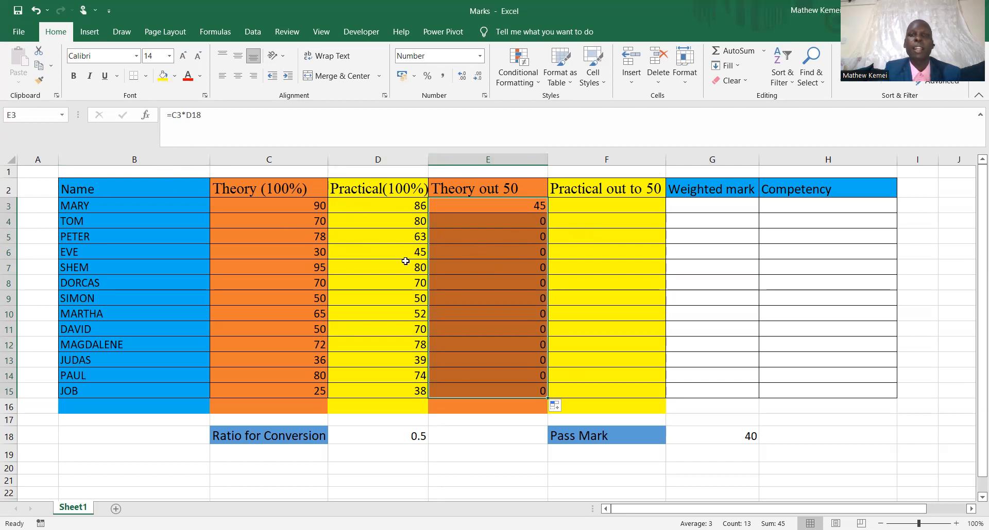
Examine the formulas in E3, E4 and E5 to compare which ratio cell each one references.
{"action": "left_click", "coordinate": [513, 205]}
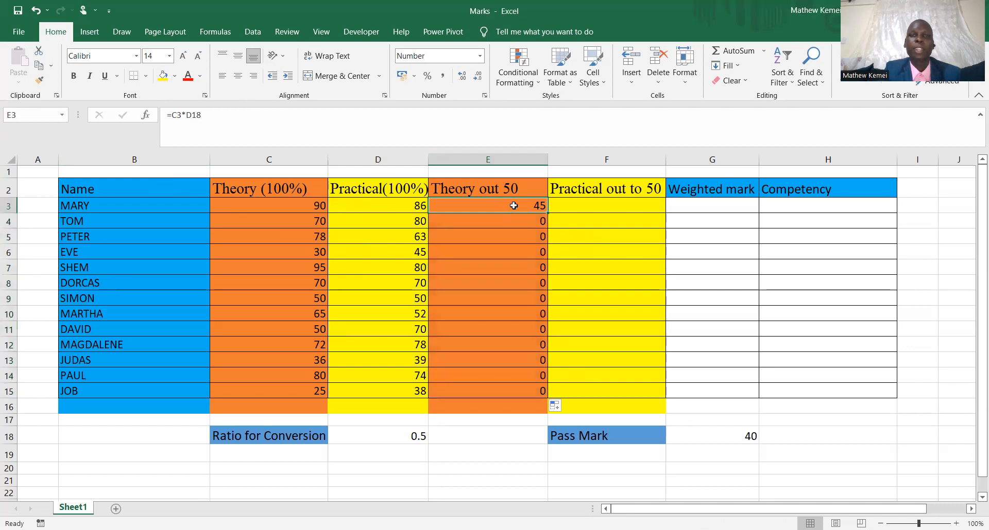
{"action": "double_click", "coordinate": [513, 206]}
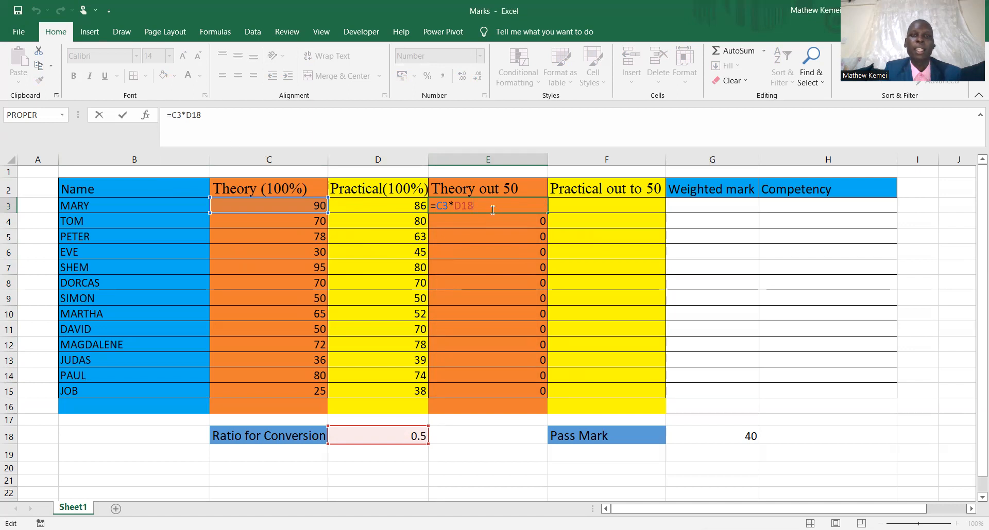
{"action": "left_click", "coordinate": [577, 201]}
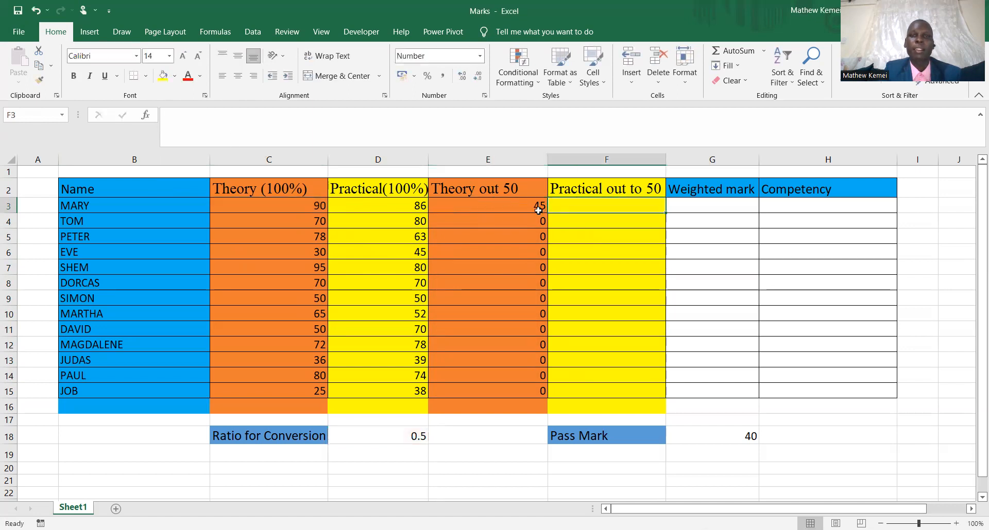
{"action": "double_click", "coordinate": [498, 205]}
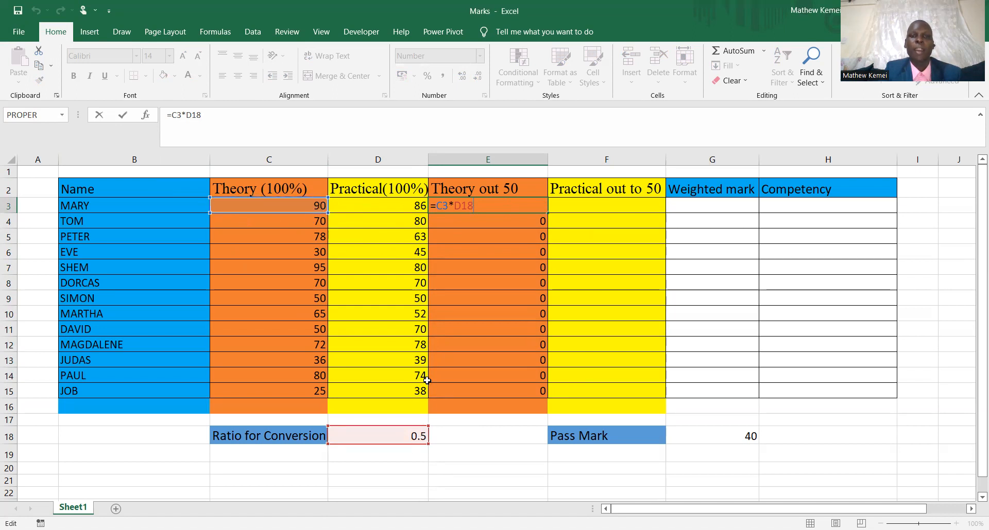
{"action": "key", "text": "Return"}
{"action": "double_click", "coordinate": [519, 222]}
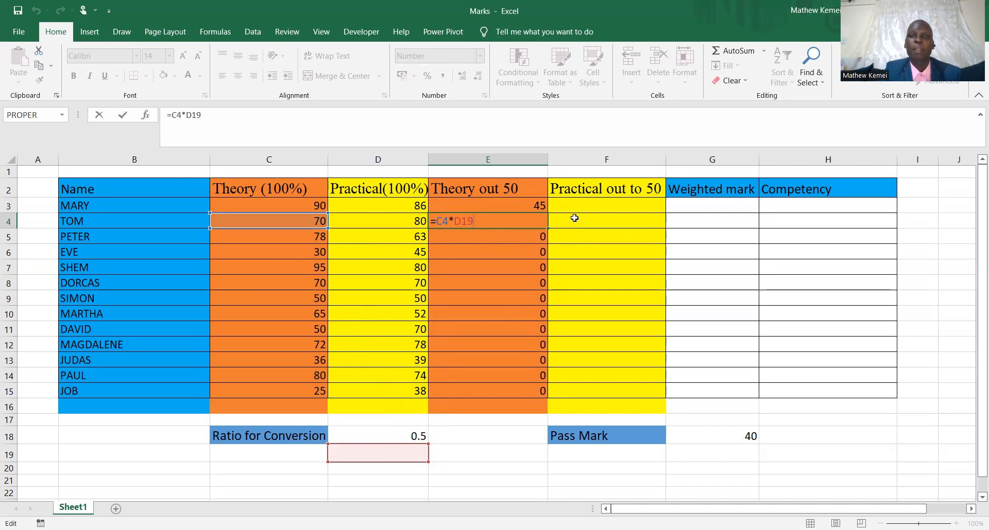
{"action": "key", "text": "ctrl+Return"}
{"action": "left_click", "coordinate": [503, 236]}
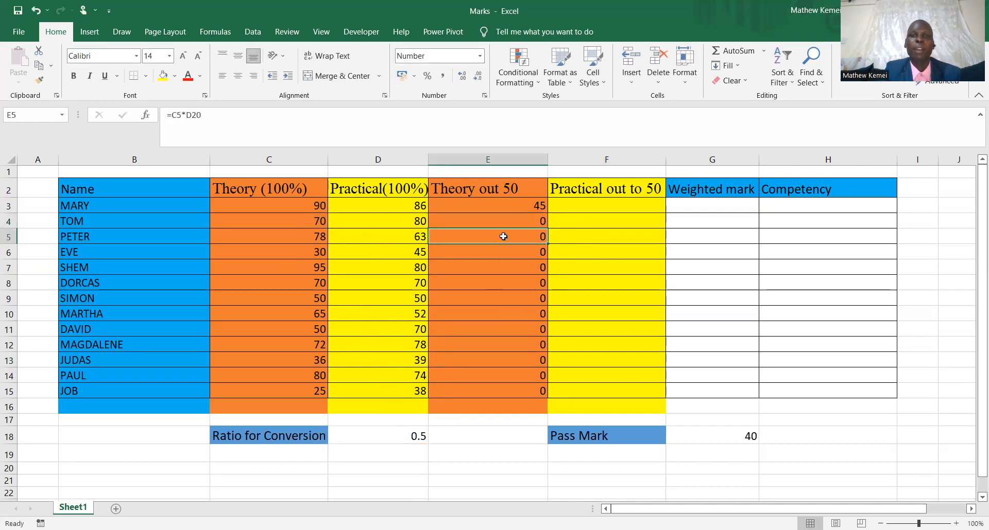
{"action": "double_click", "coordinate": [503, 236]}
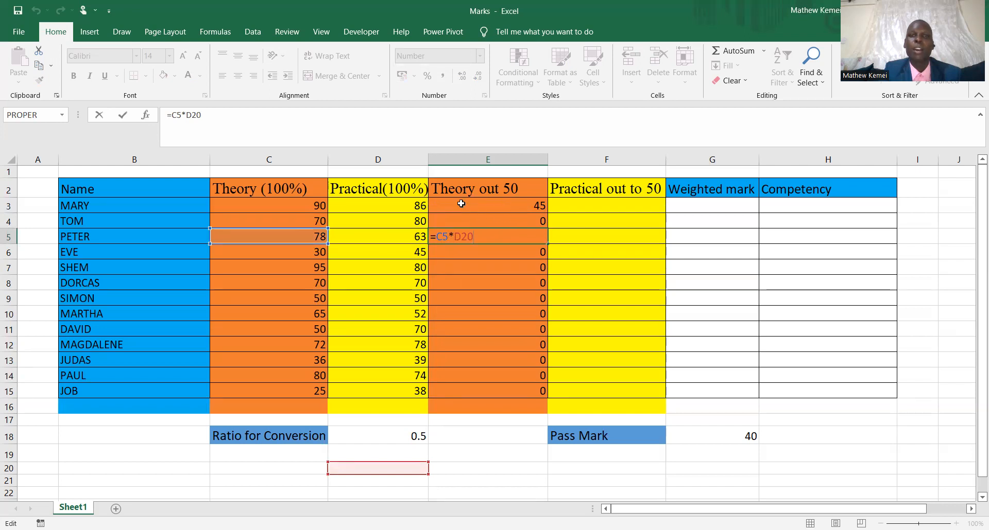
Make the ratio reference absolute in E3 so the formula reads =C3*$D$18, and fill it down to E15.
{"action": "double_click", "coordinate": [492, 203]}
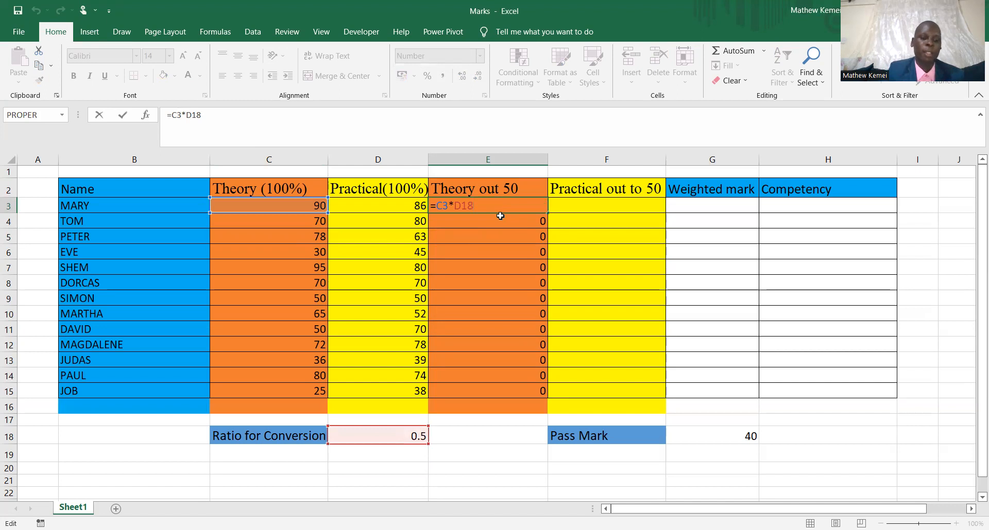
{"action": "key", "text": "F4"}
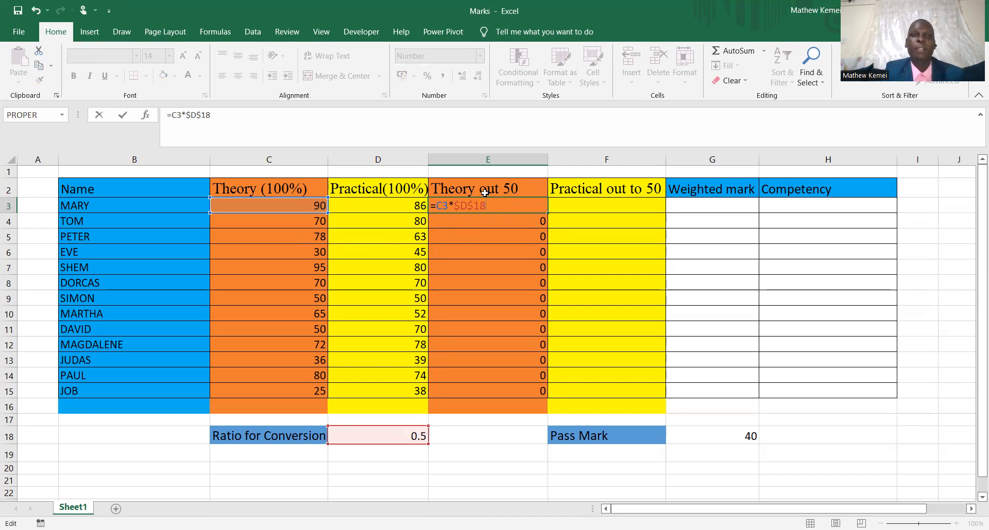
{"action": "key", "text": "Return"}
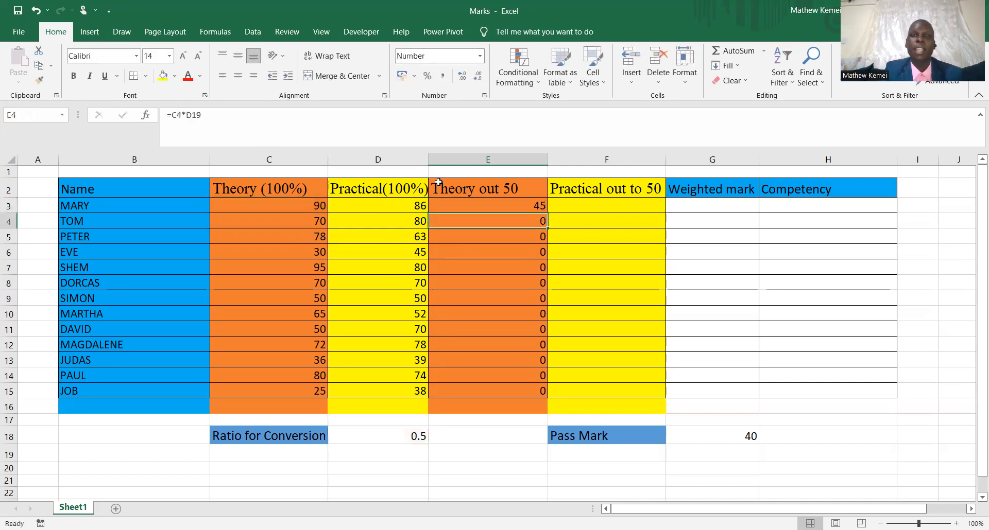
{"action": "left_click", "coordinate": [522, 206]}
{"action": "left_click_drag", "start_coordinate": [549, 212], "coordinate": [548, 395]}
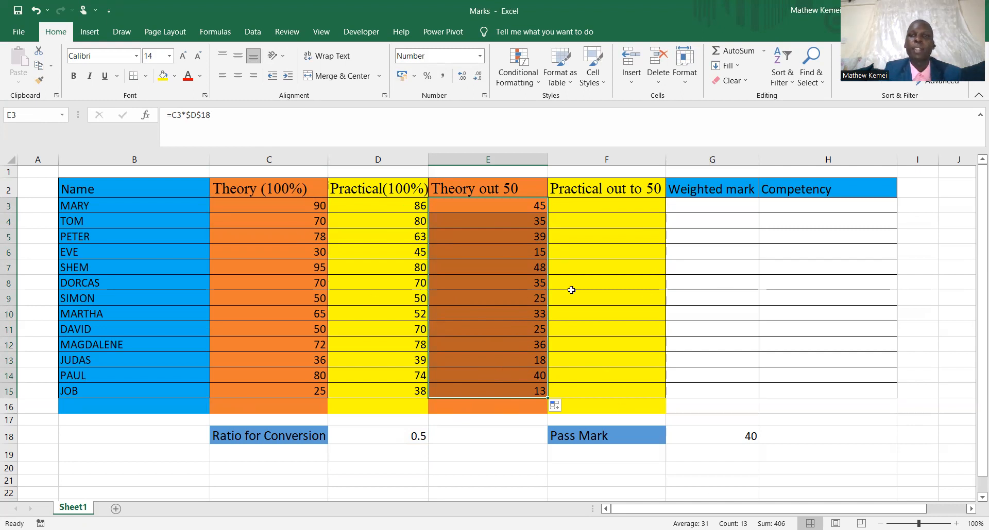
Enter =D3*D18 in F3 for the first practical mark out of 50 and fill the formula down to F15.
{"action": "left_click", "coordinate": [593, 202]}
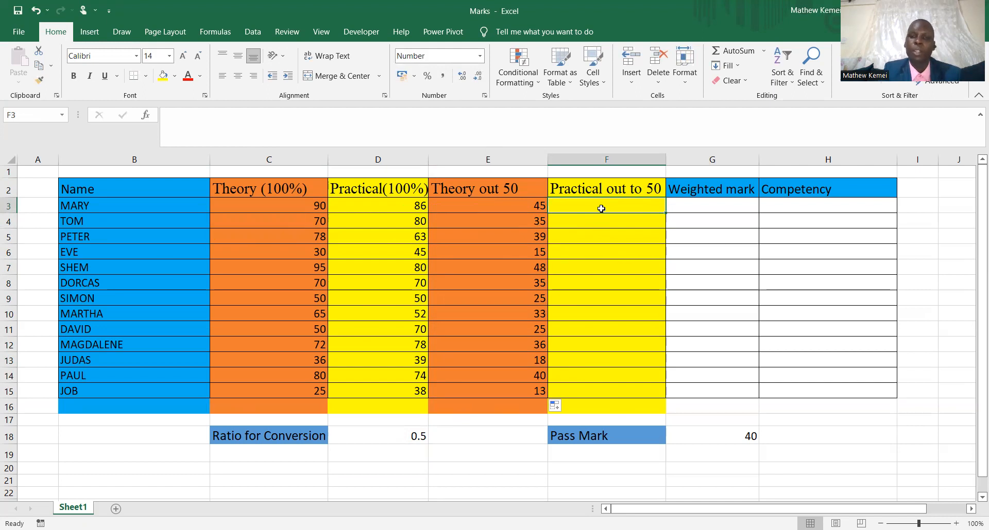
{"action": "type", "text": "="}
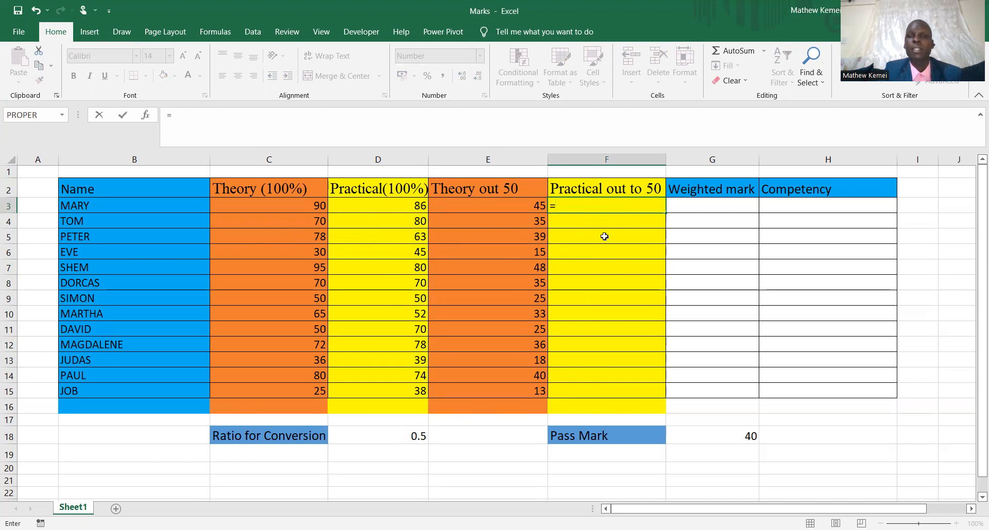
{"action": "left_click", "coordinate": [376, 204]}
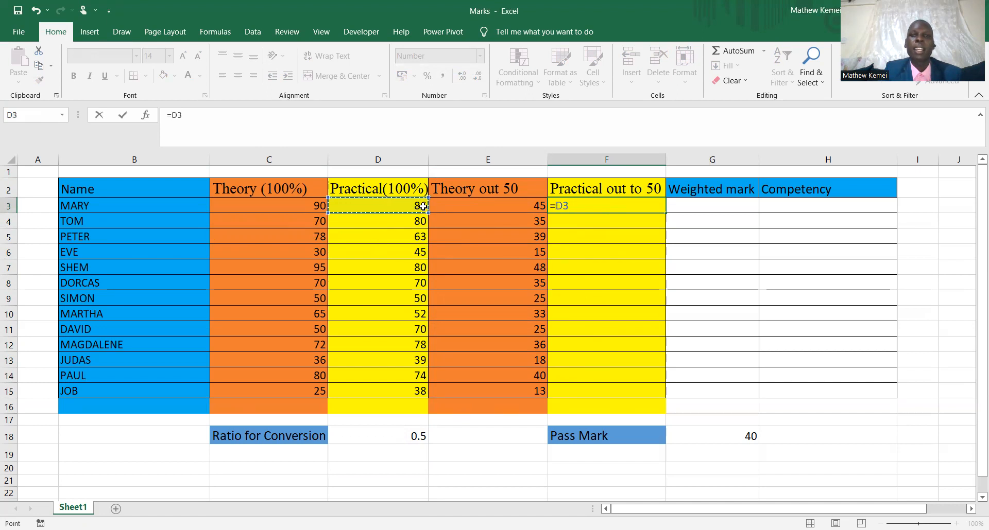
{"action": "type", "text": "*"}
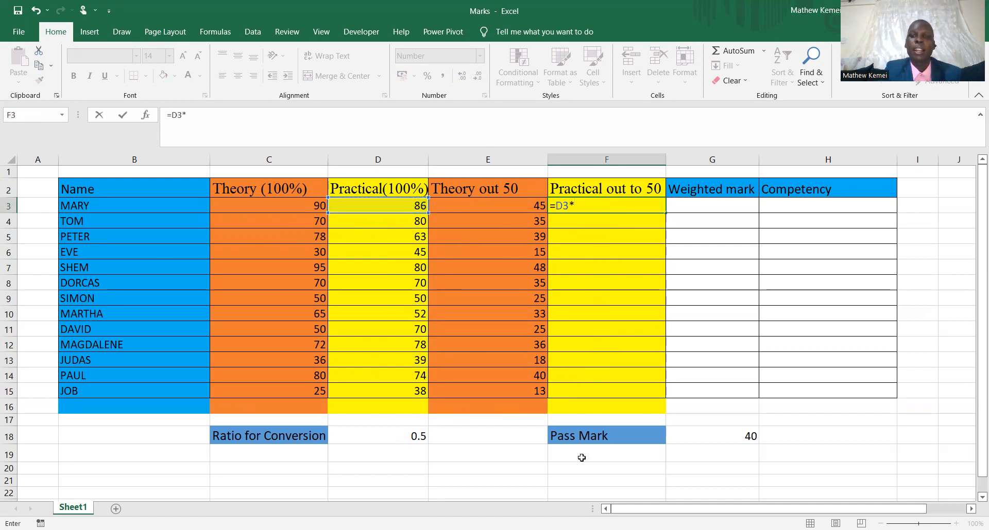
{"action": "left_click", "coordinate": [404, 438]}
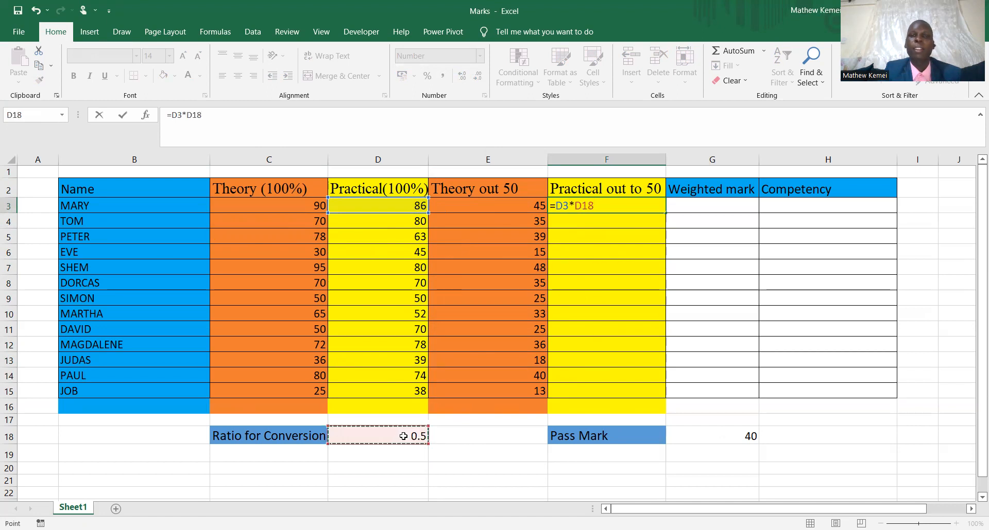
{"action": "key", "text": "Return"}
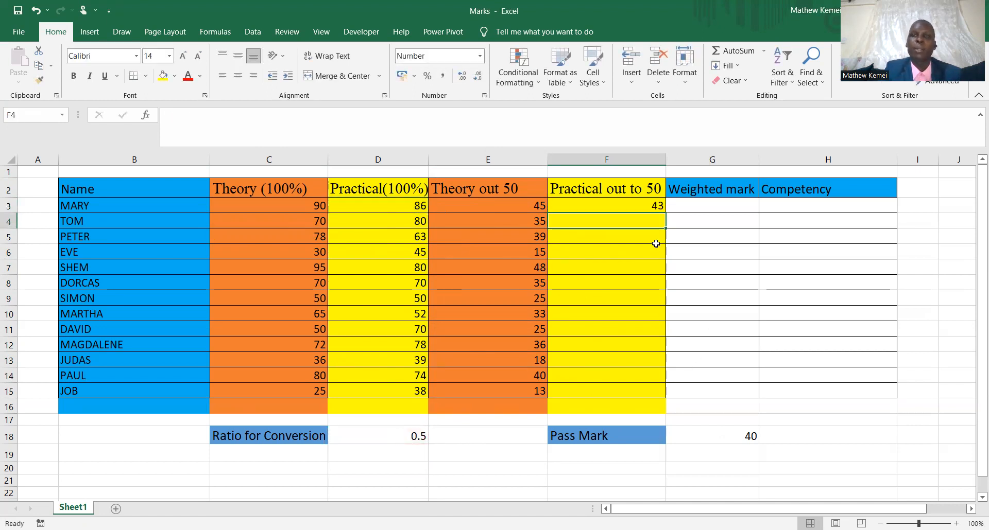
{"action": "left_click", "coordinate": [633, 203]}
{"action": "left_click_drag", "start_coordinate": [665, 212], "coordinate": [652, 397]}
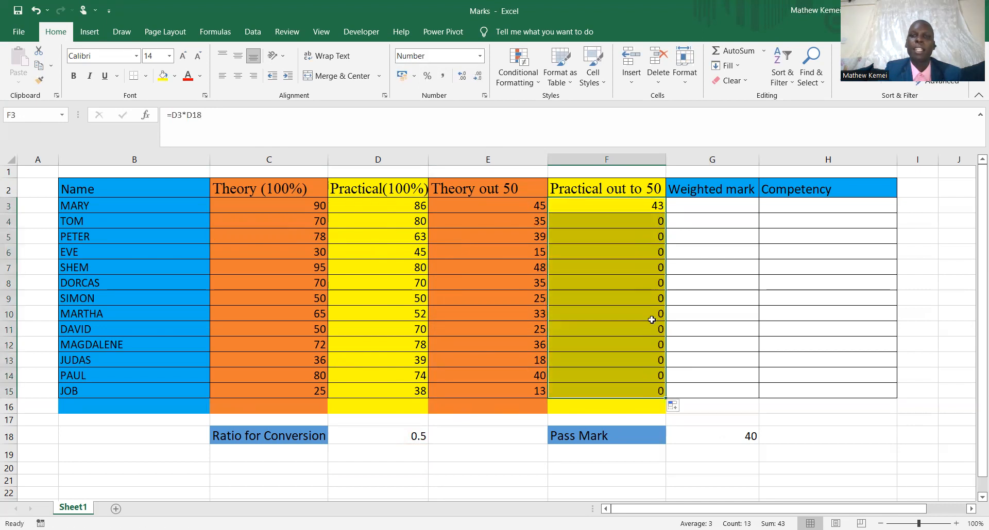
Change the F3 formula to =D3*$D$18 with an absolute ratio reference and fill it down to F15.
{"action": "double_click", "coordinate": [641, 204]}
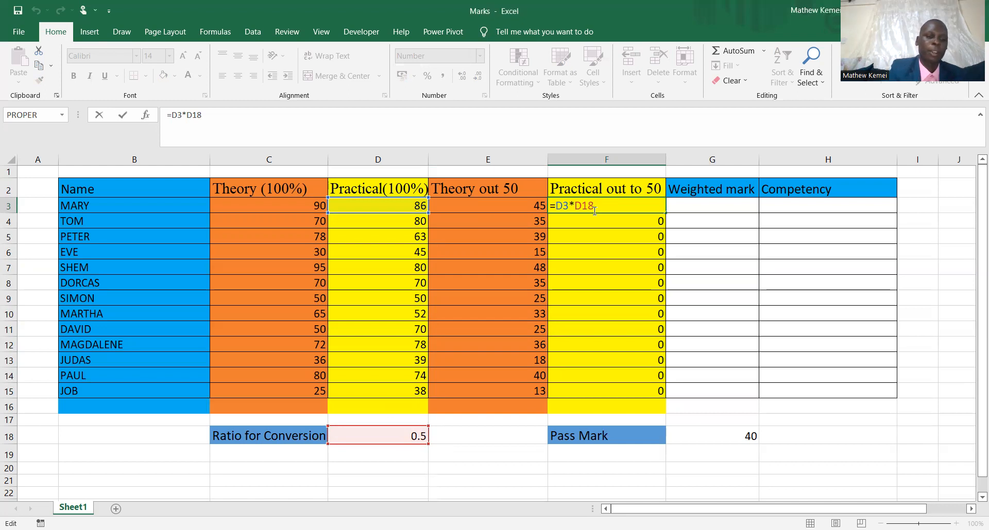
{"action": "key", "text": "Return"}
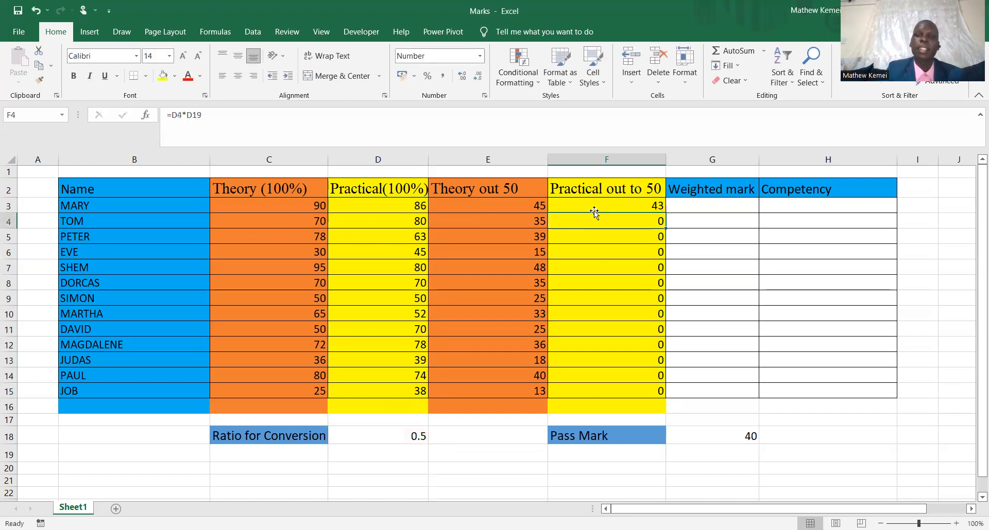
{"action": "left_click", "coordinate": [595, 209]}
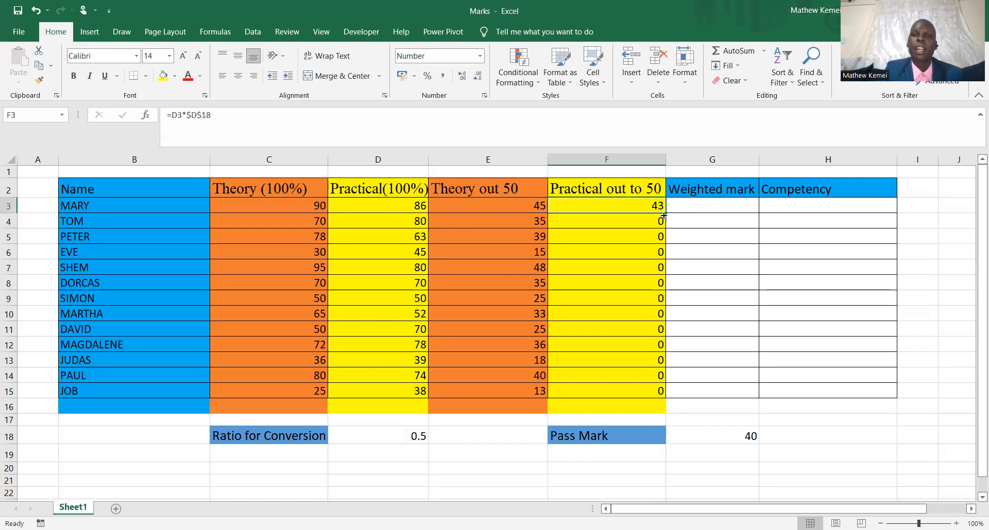
{"action": "left_click_drag", "start_coordinate": [667, 213], "coordinate": [653, 395]}
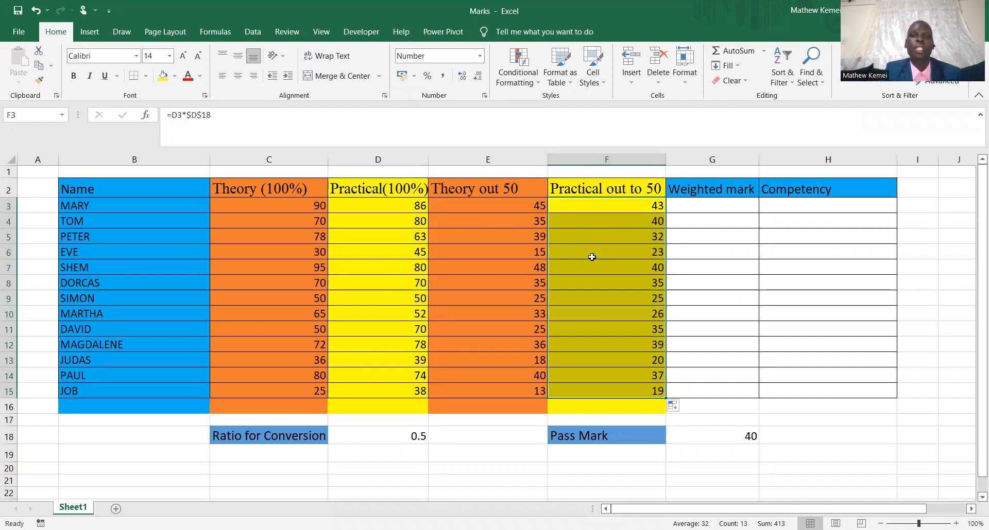
Enter =SUM(E3:F3) in G3 for the first weighted mark and fill the formula down to G15.
{"action": "left_click", "coordinate": [698, 209]}
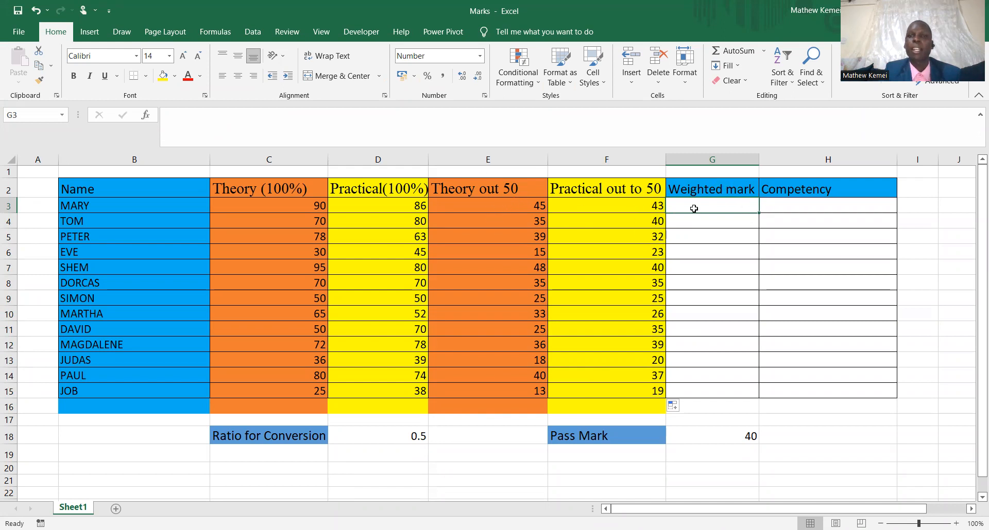
{"action": "type", "text": "="}
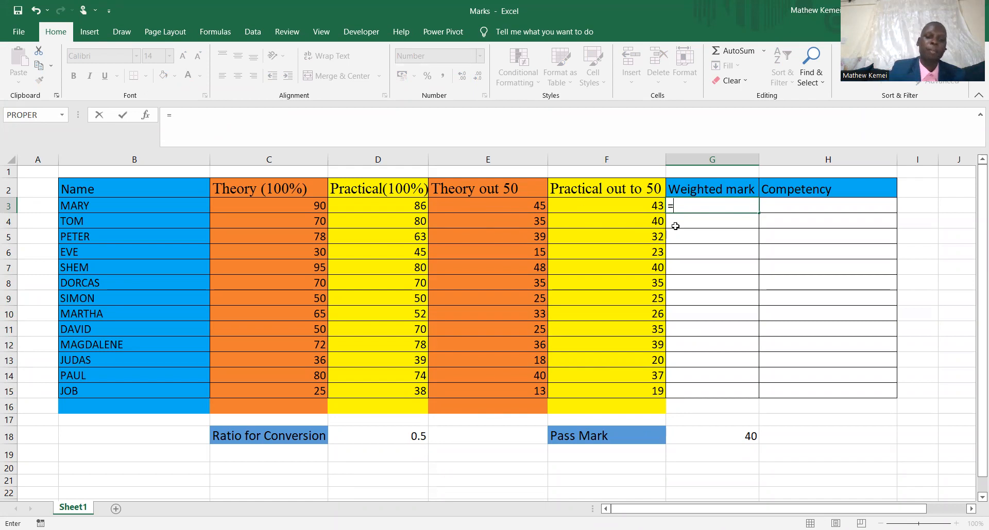
{"action": "type", "text": "SUM("}
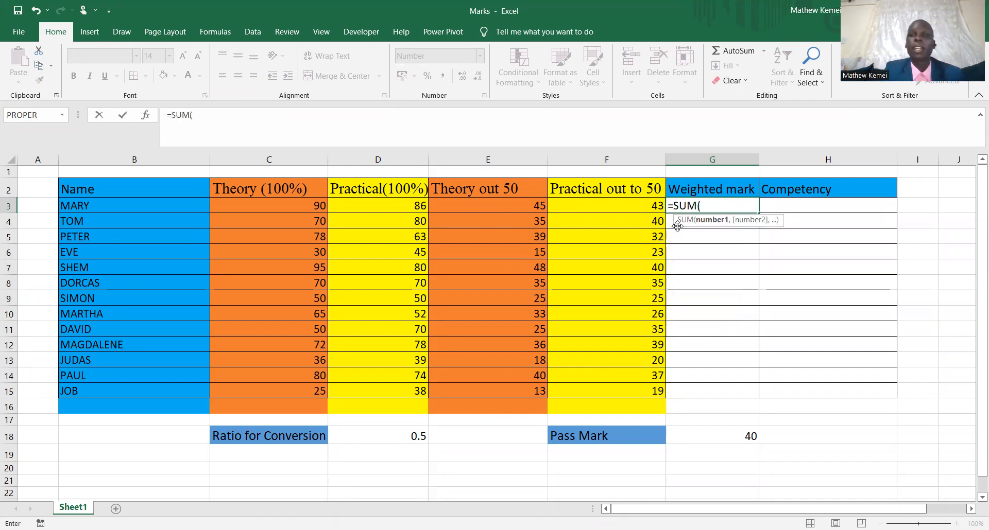
{"action": "left_click_drag", "start_coordinate": [510, 207], "coordinate": [596, 206]}
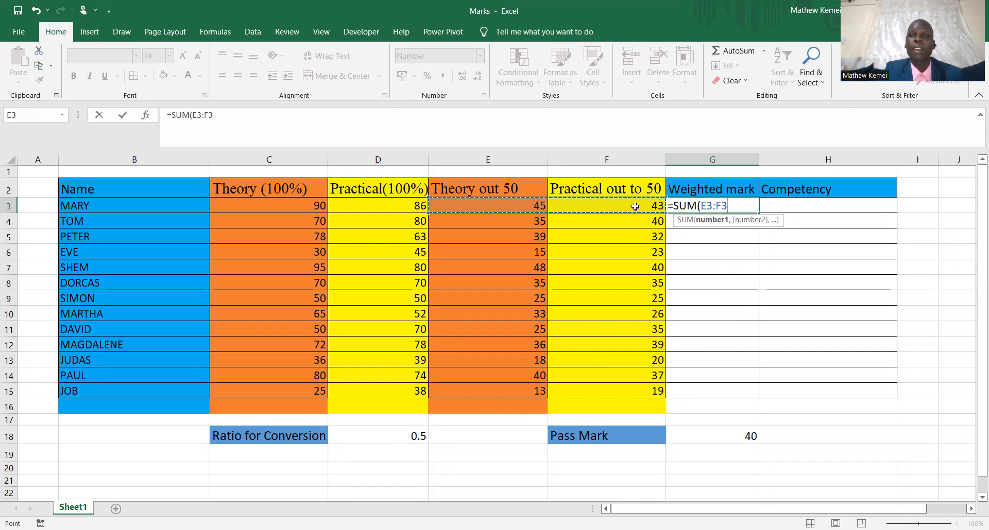
{"action": "type", "text": ")"}
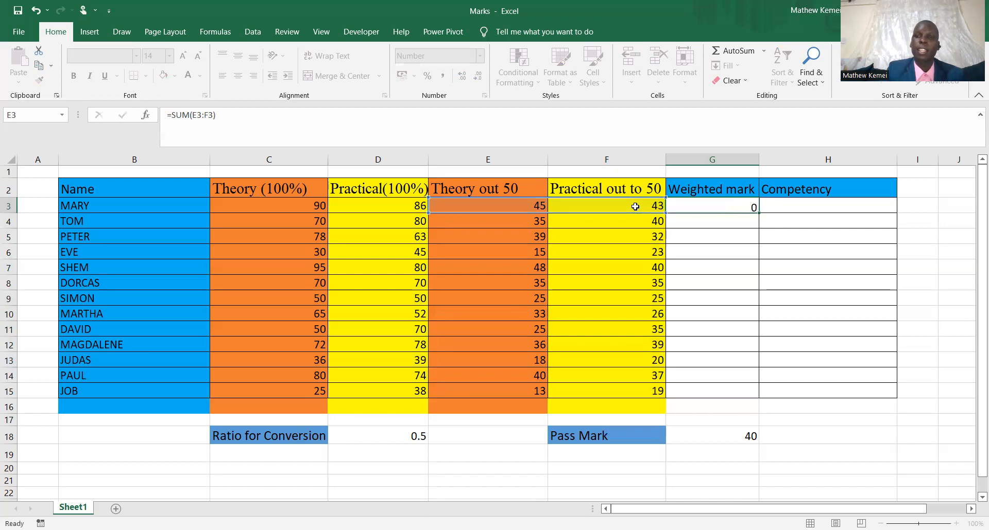
{"action": "key", "text": "Return"}
{"action": "left_click", "coordinate": [719, 204]}
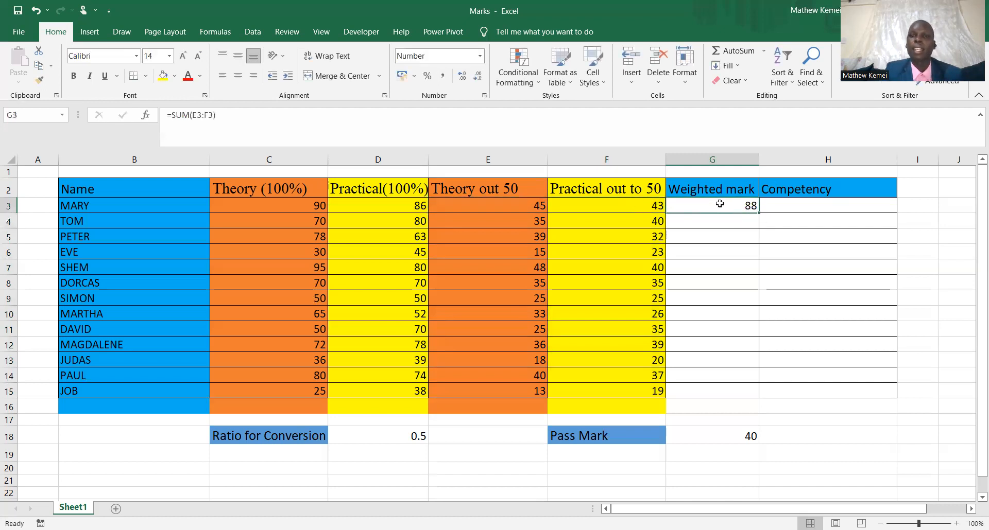
{"action": "left_click_drag", "start_coordinate": [759, 213], "coordinate": [760, 386]}
{"action": "left_click_drag", "start_coordinate": [758, 396], "coordinate": [759, 397]}
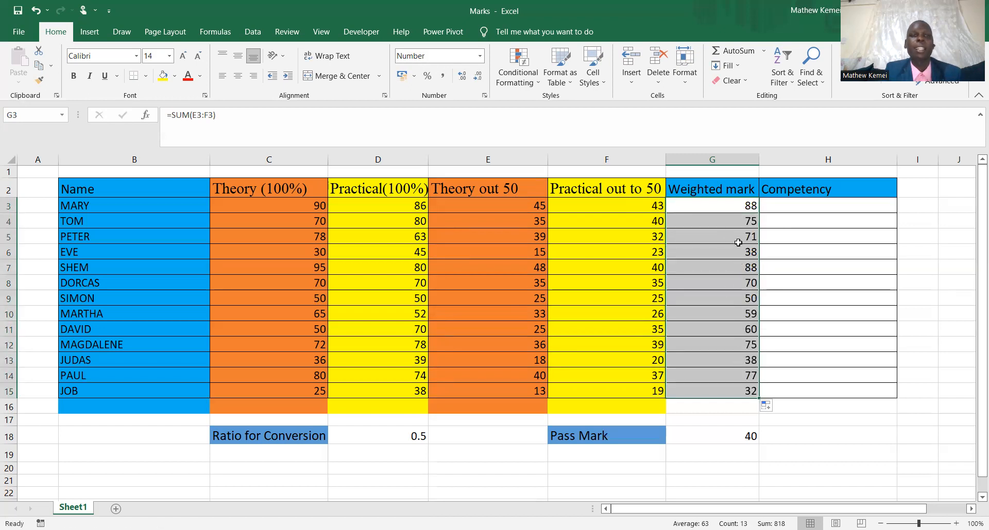
Start an IF formula in H3 under Competency, open its function arguments and place the dialog clear of the marks.
{"action": "left_click", "coordinate": [779, 204]}
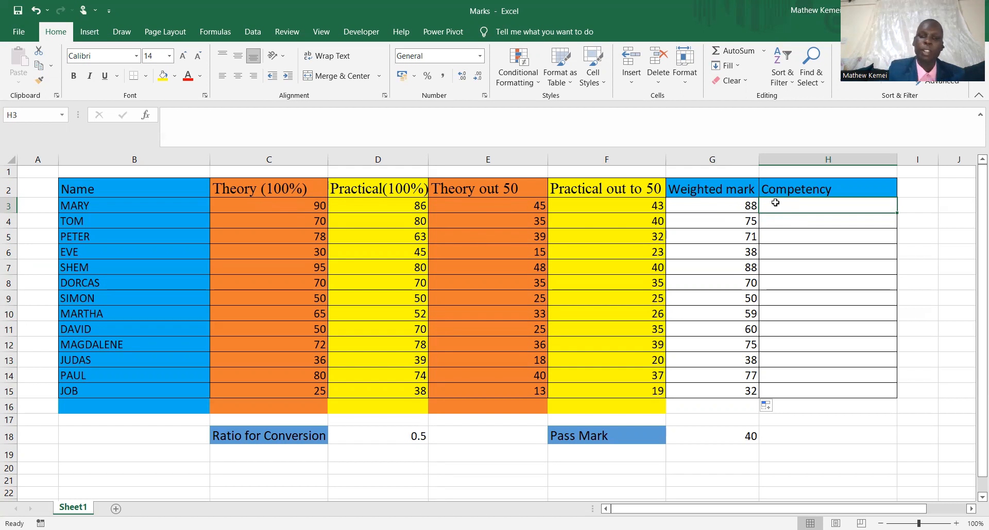
{"action": "type", "text": "="}
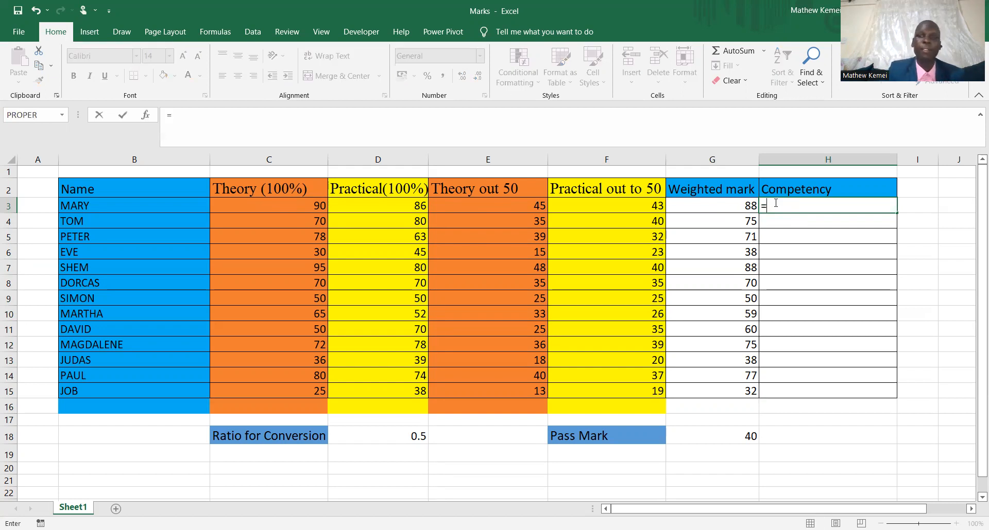
{"action": "type", "text": "IF"}
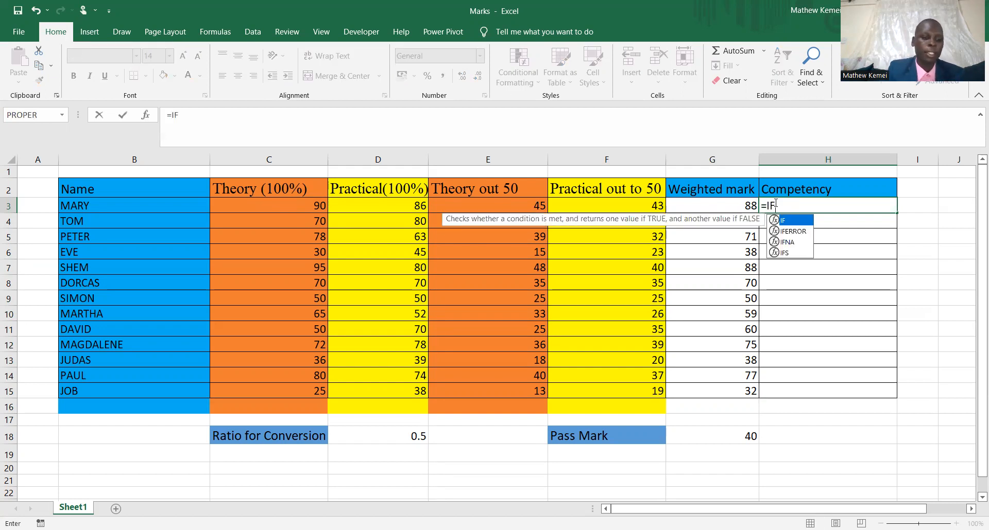
{"action": "type", "text": "("}
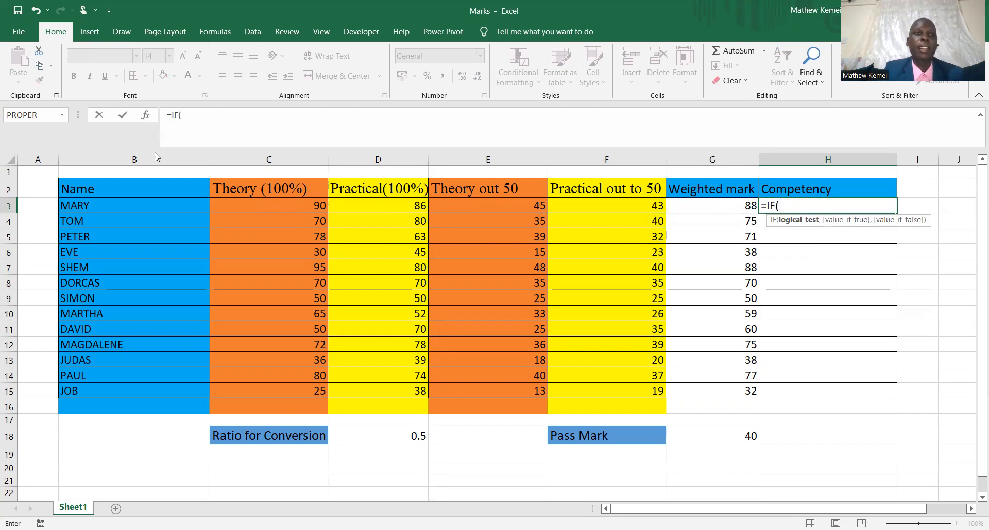
{"action": "left_click", "coordinate": [147, 118]}
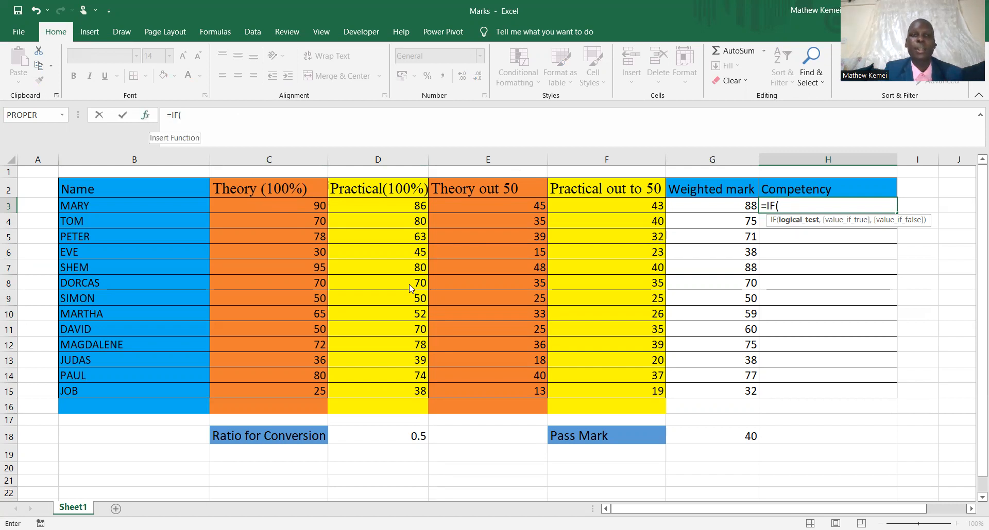
{"action": "left_click_drag", "start_coordinate": [337, 441], "coordinate": [137, 477]}
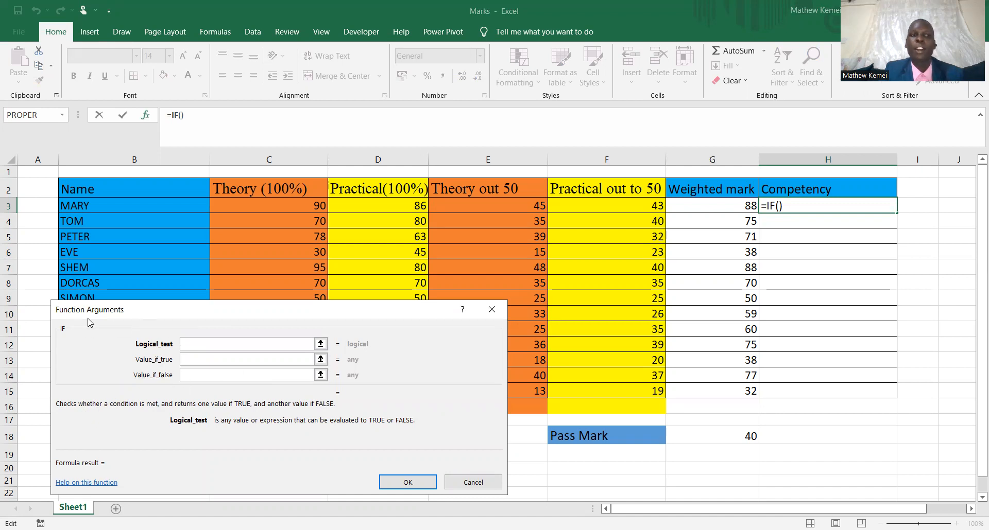
{"action": "left_click_drag", "start_coordinate": [202, 320], "coordinate": [236, 94]}
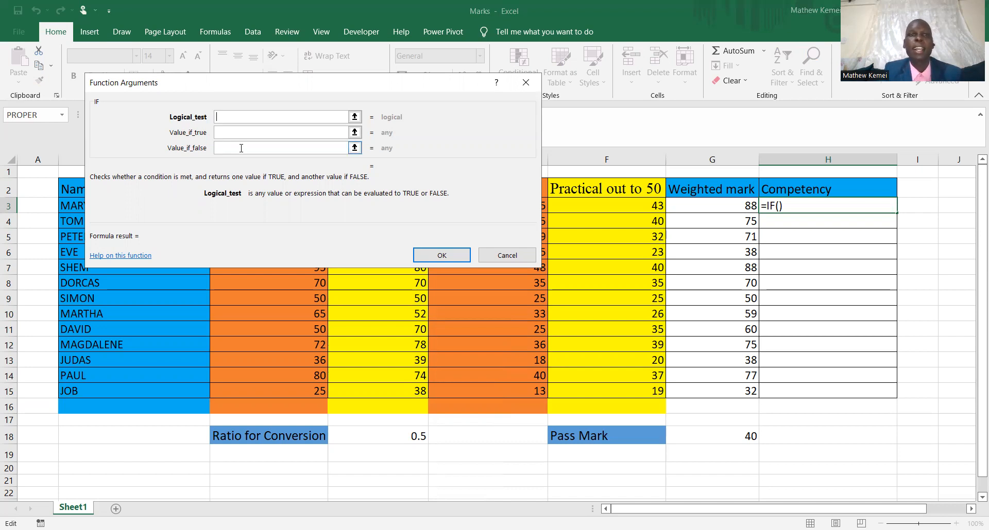
{"action": "left_click_drag", "start_coordinate": [198, 294], "coordinate": [197, 295]}
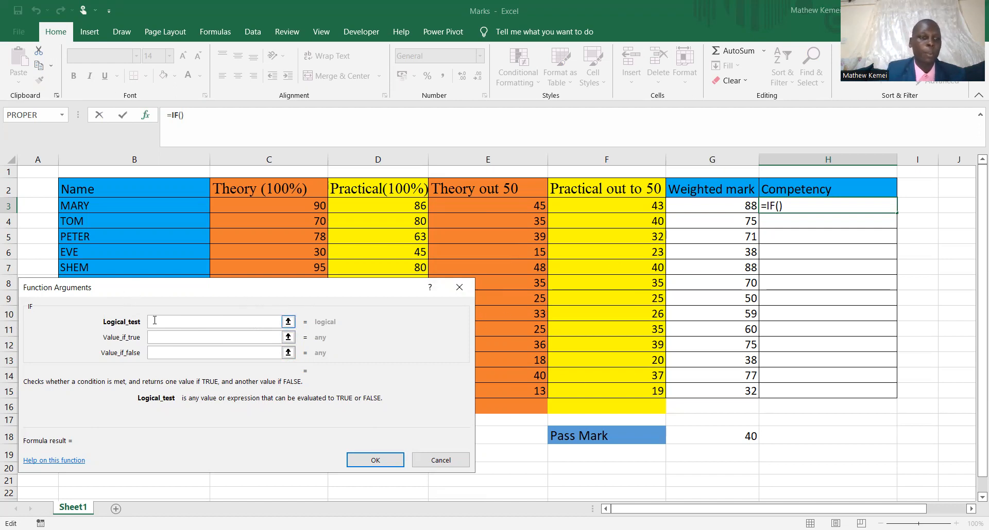
Nest an AND function in the IF logical test and open the AND function's arguments.
{"action": "type", "text": "AN"}
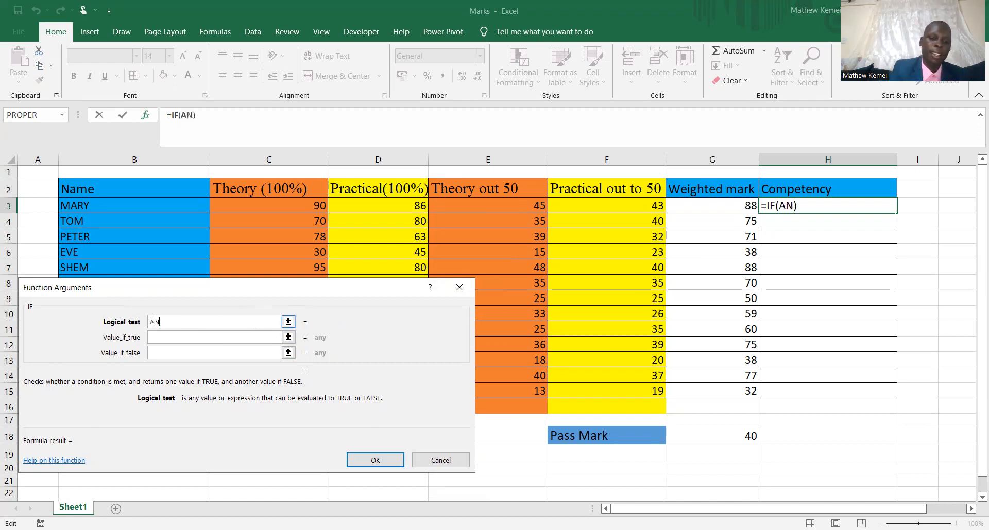
{"action": "type", "text": "D("}
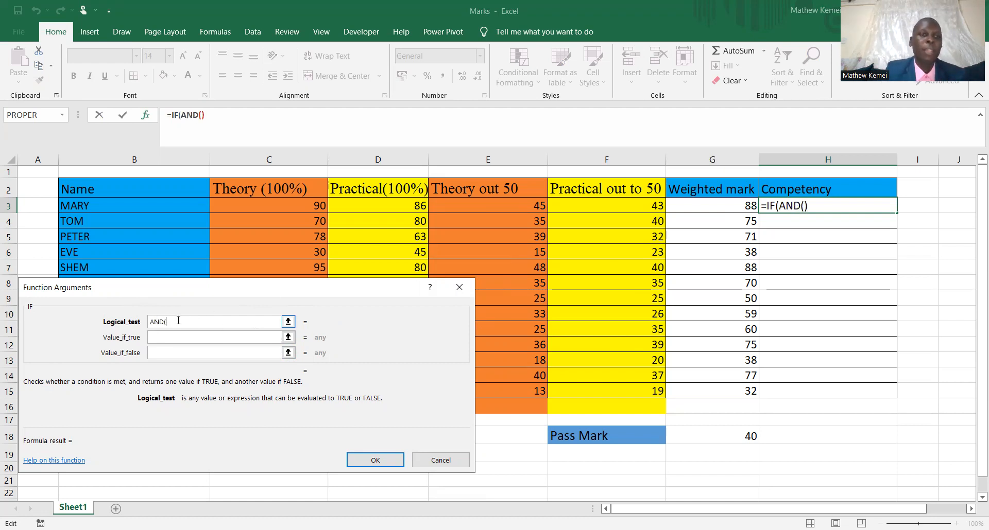
{"action": "left_click_drag", "start_coordinate": [183, 291], "coordinate": [334, 262]}
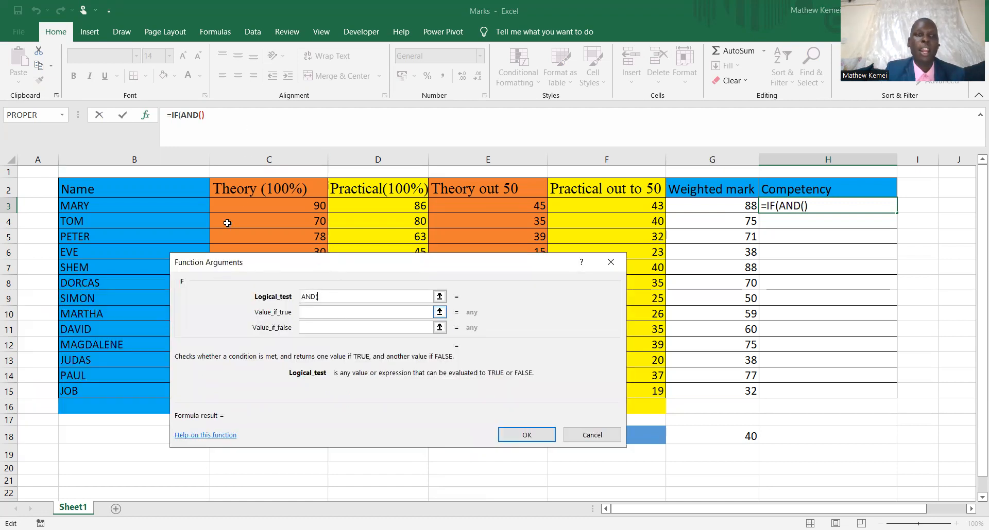
{"action": "left_click", "coordinate": [191, 117]}
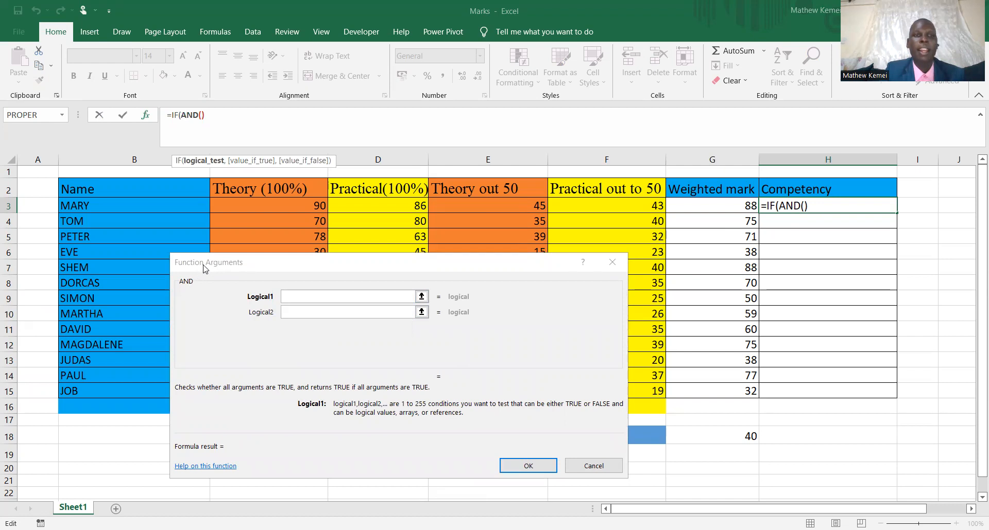
Set the first AND condition to G3>=$G$18, comparing the weighted mark with the absolute pass mark reference.
{"action": "left_click", "coordinate": [308, 299]}
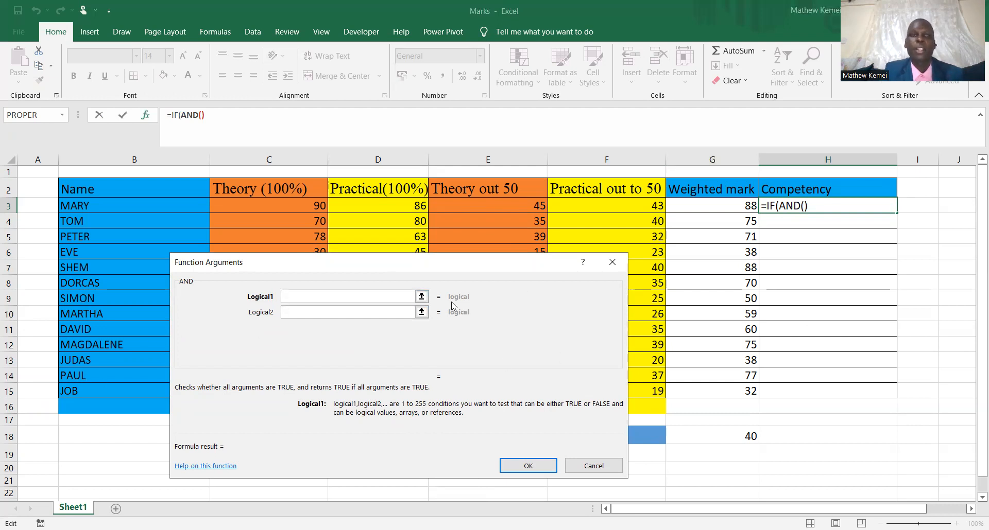
{"action": "left_click", "coordinate": [717, 205]}
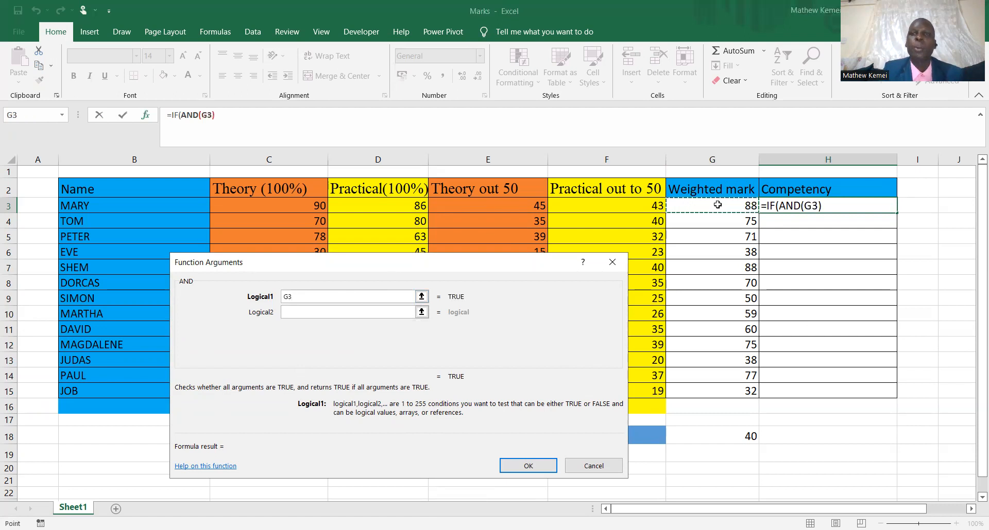
{"action": "type", "text": ">="}
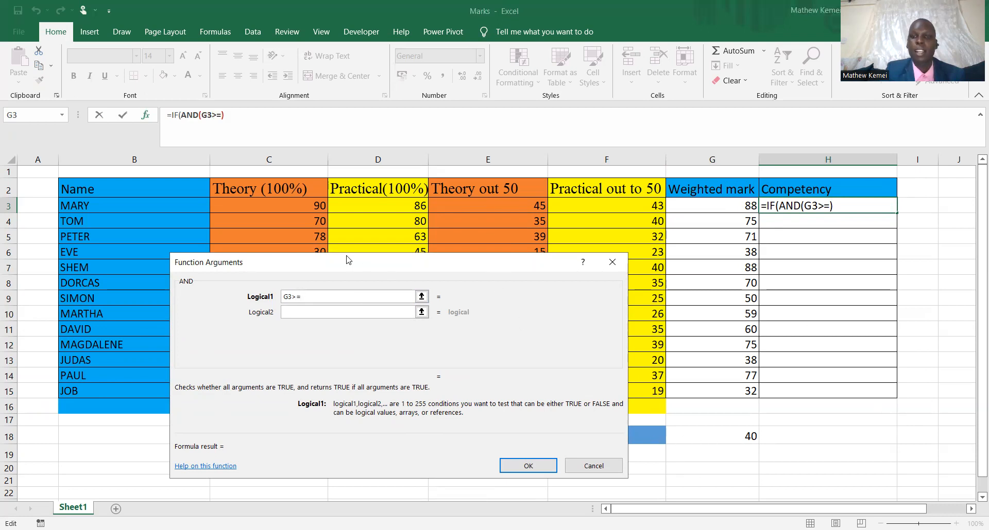
{"action": "left_click_drag", "start_coordinate": [346, 259], "coordinate": [196, 246]}
{"action": "left_click", "coordinate": [742, 436]}
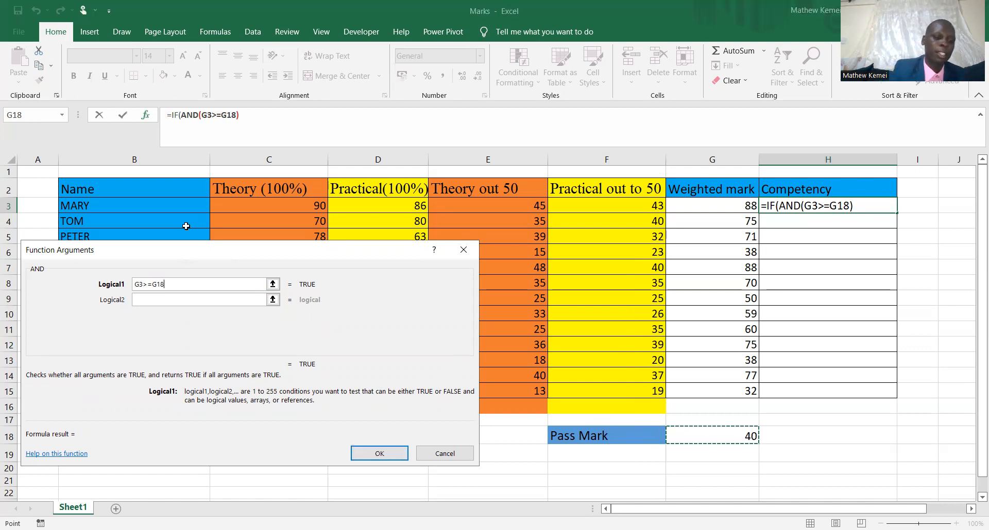
{"action": "key", "text": "F4"}
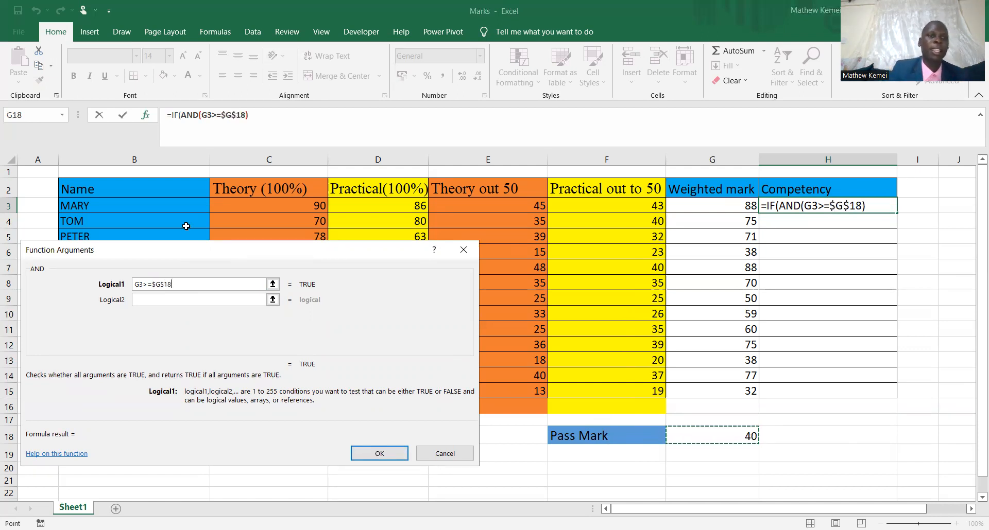
Set the second AND condition to C3>=$G$18, testing the theory mark against the absolute pass mark reference.
{"action": "left_click", "coordinate": [145, 298]}
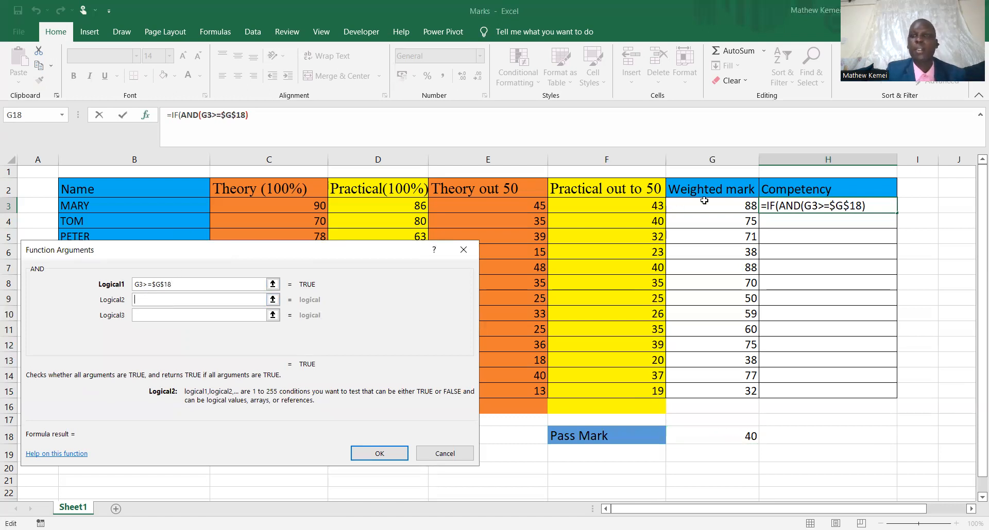
{"action": "left_click", "coordinate": [294, 206]}
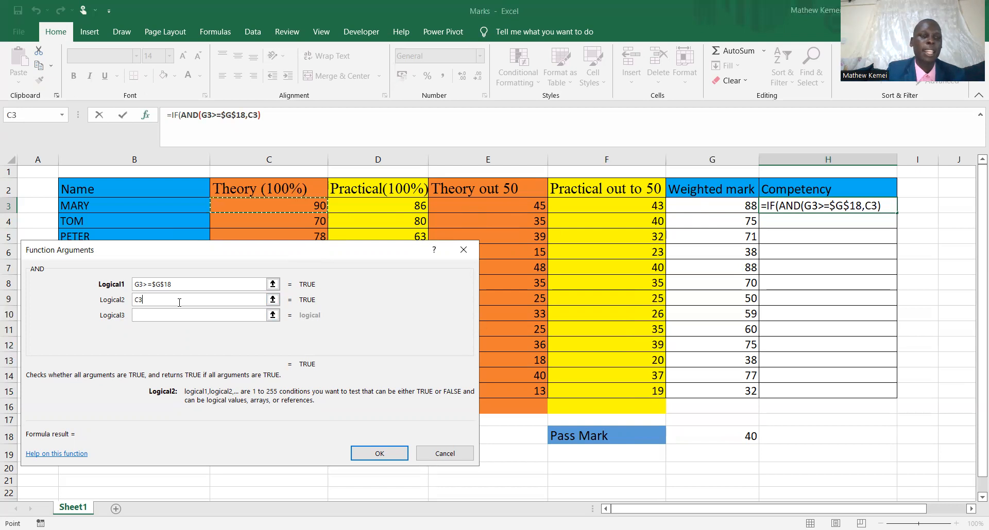
{"action": "type", "text": ">="}
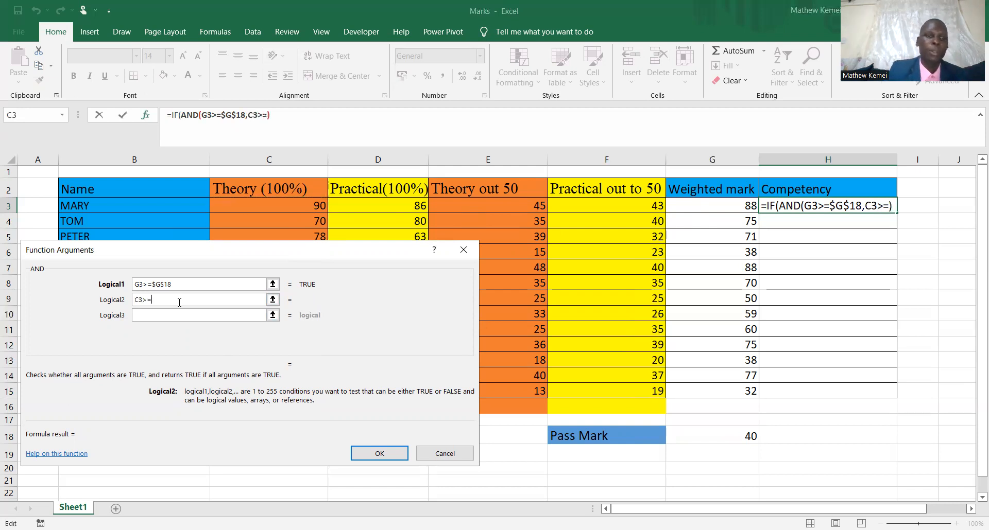
{"action": "left_click", "coordinate": [709, 438]}
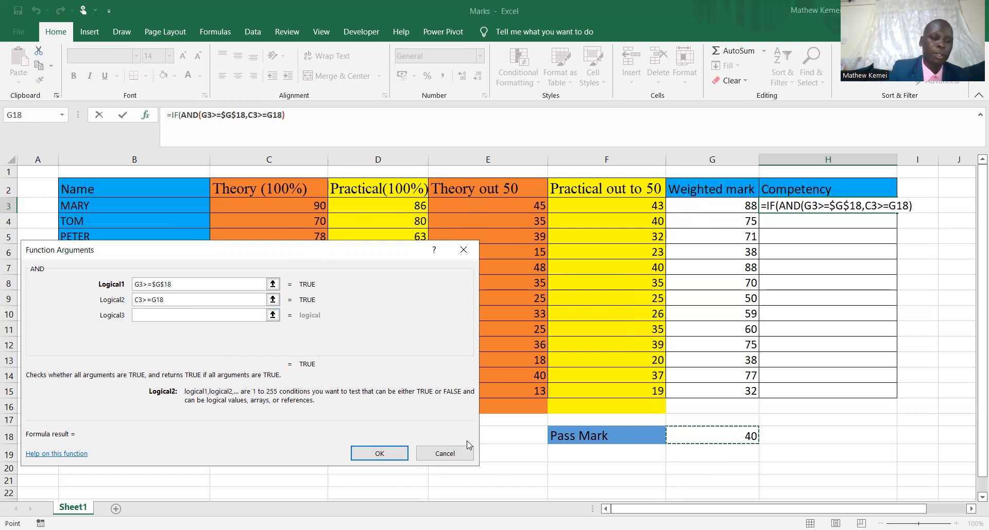
{"action": "key", "text": "F4"}
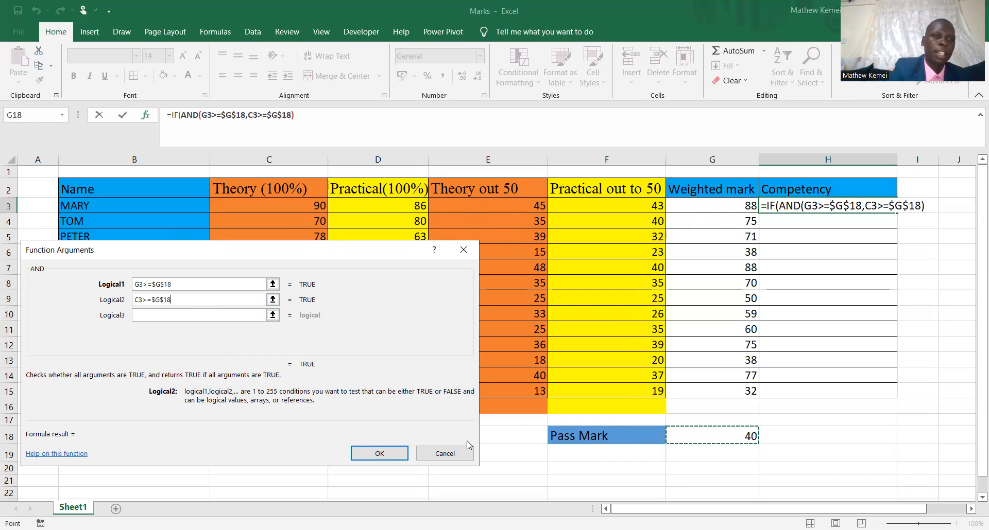
Set the third AND condition to D3>=$G$18, testing the practical mark against the absolute pass mark reference.
{"action": "left_click", "coordinate": [149, 317]}
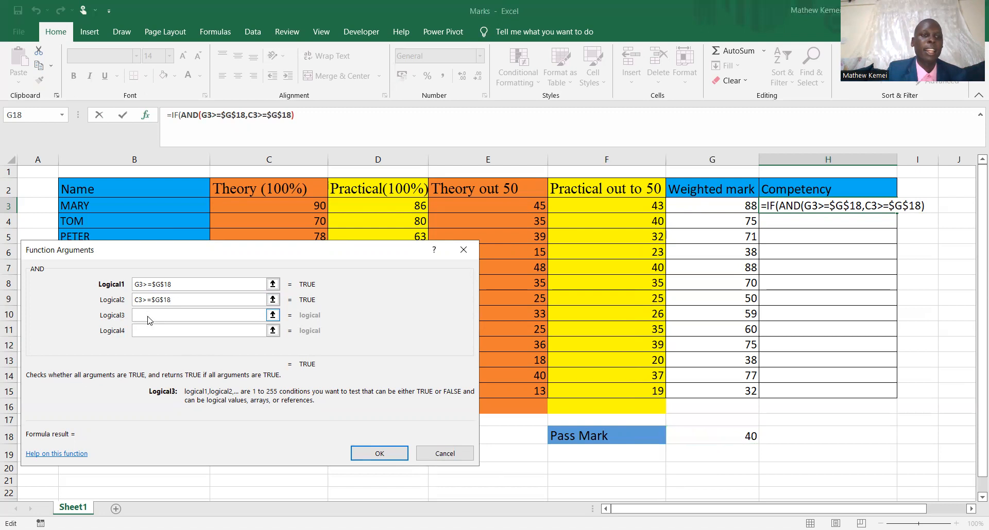
{"action": "left_click", "coordinate": [372, 204]}
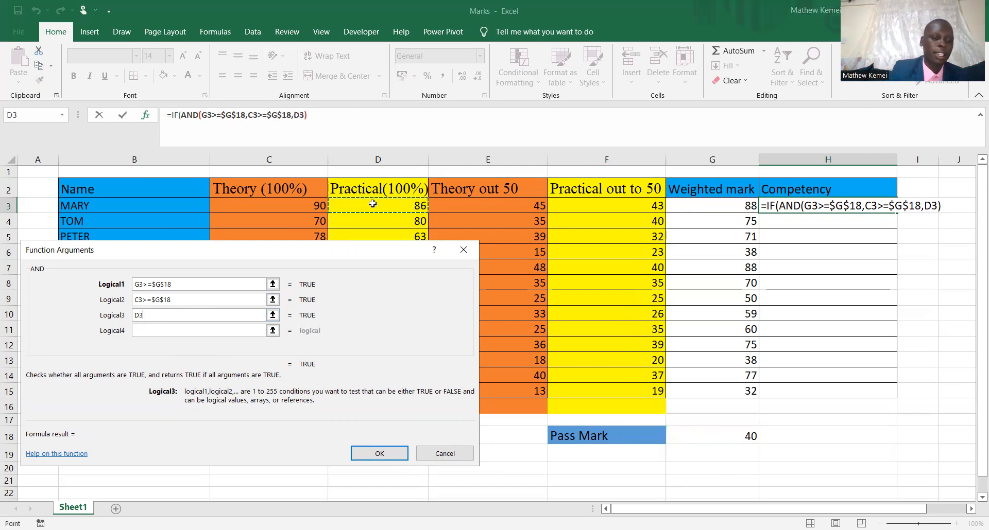
{"action": "type", "text": ">="}
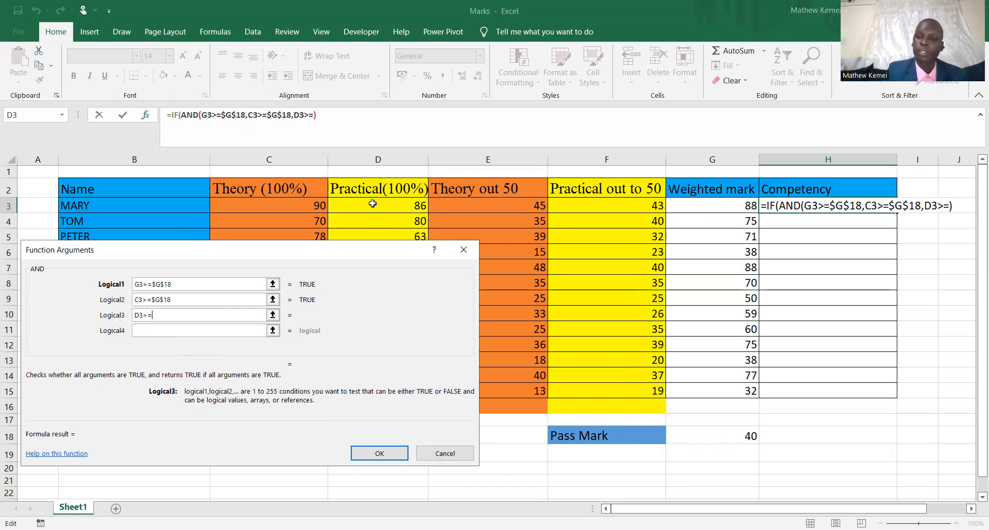
{"action": "left_click", "coordinate": [731, 436]}
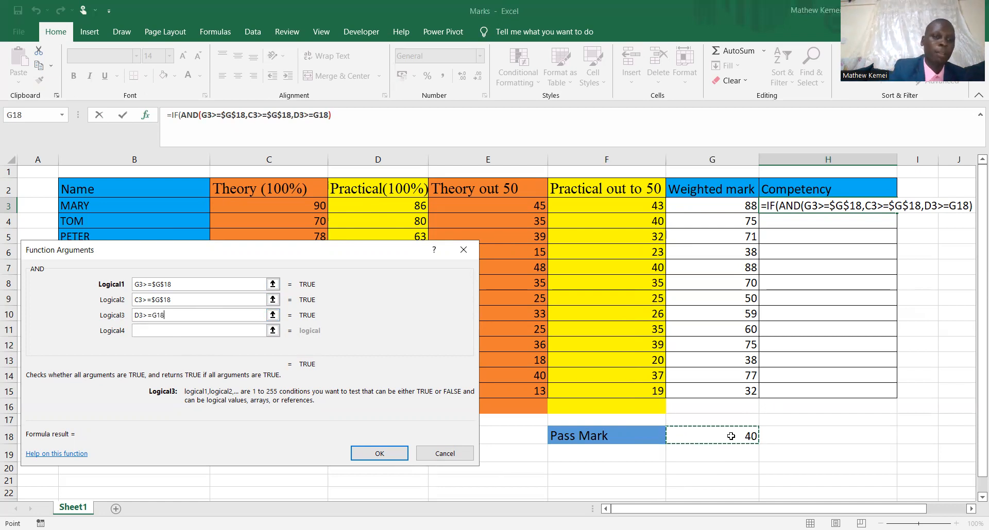
{"action": "key", "text": "F4"}
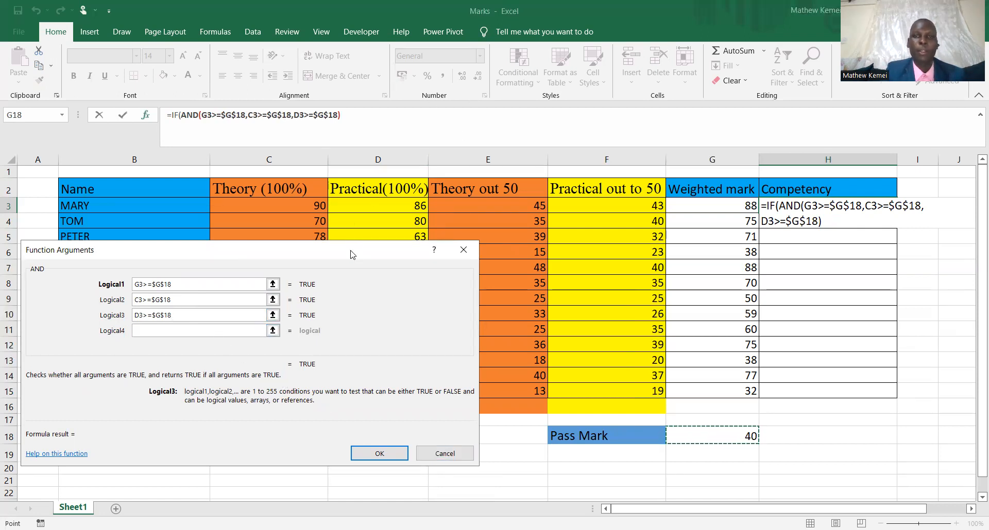
Close the AND function's parenthesis in the H3 formula and return to the outer IF function's arguments.
{"action": "left_click_drag", "start_coordinate": [274, 251], "coordinate": [633, 245]}
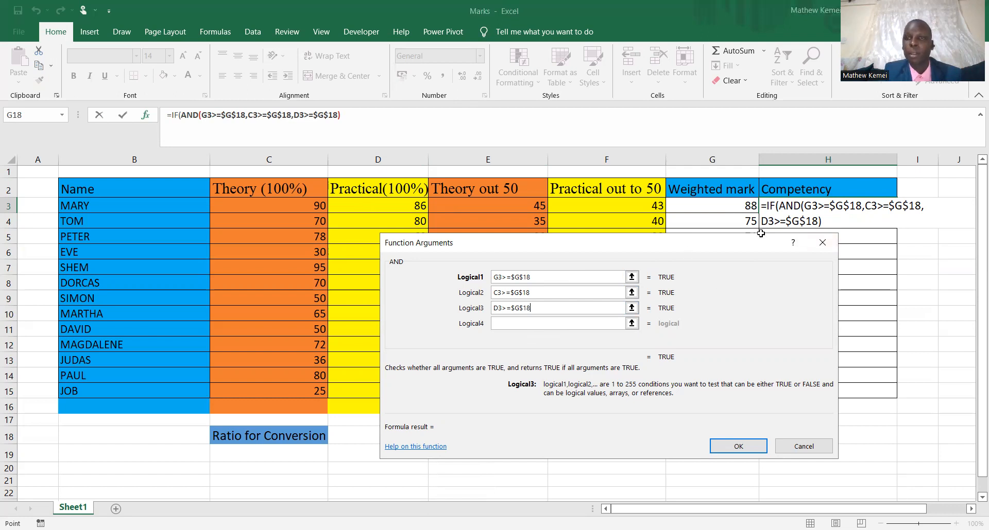
{"action": "left_click_drag", "start_coordinate": [739, 244], "coordinate": [724, 294]}
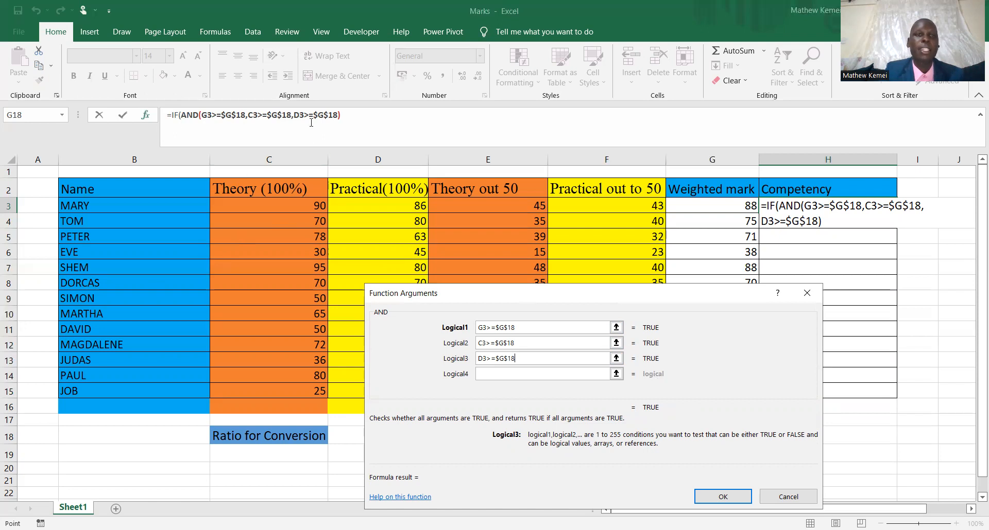
{"action": "left_click", "coordinate": [343, 114]}
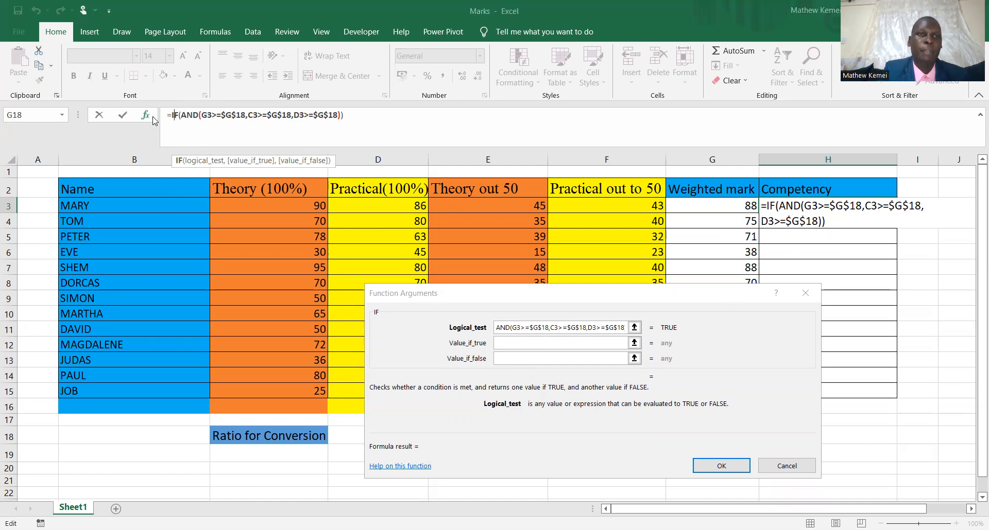
{"action": "left_click_drag", "start_coordinate": [200, 116], "coordinate": [338, 114]}
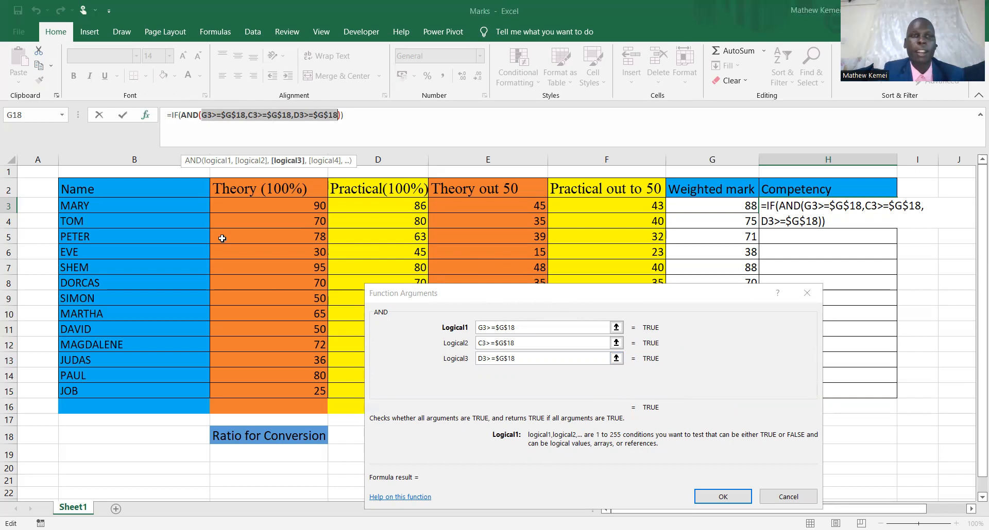
{"action": "left_click", "coordinate": [175, 117]}
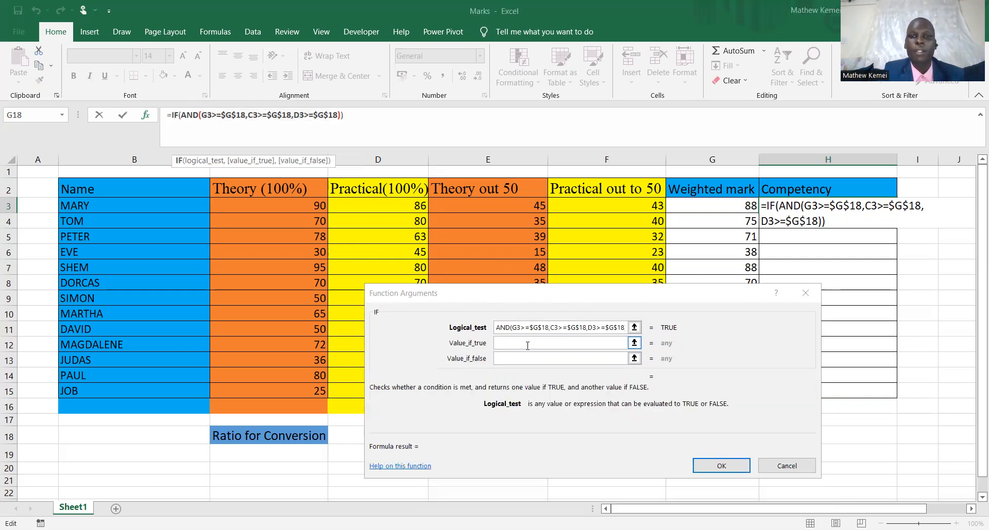
Set the IF function's value if true to COMPETENT.
{"action": "left_click", "coordinate": [527, 345]}
{"action": "type", "text": "CO"}
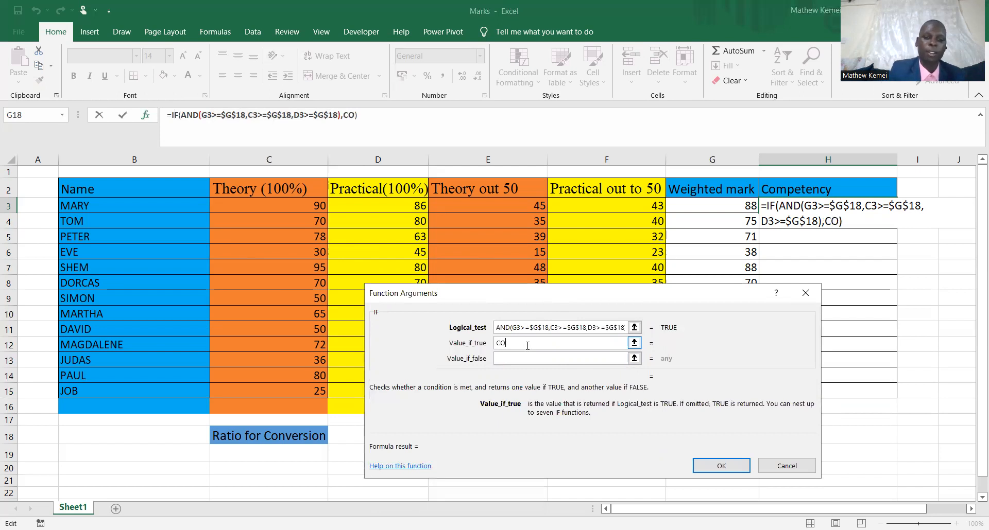
{"action": "type", "text": "MPETENT"}
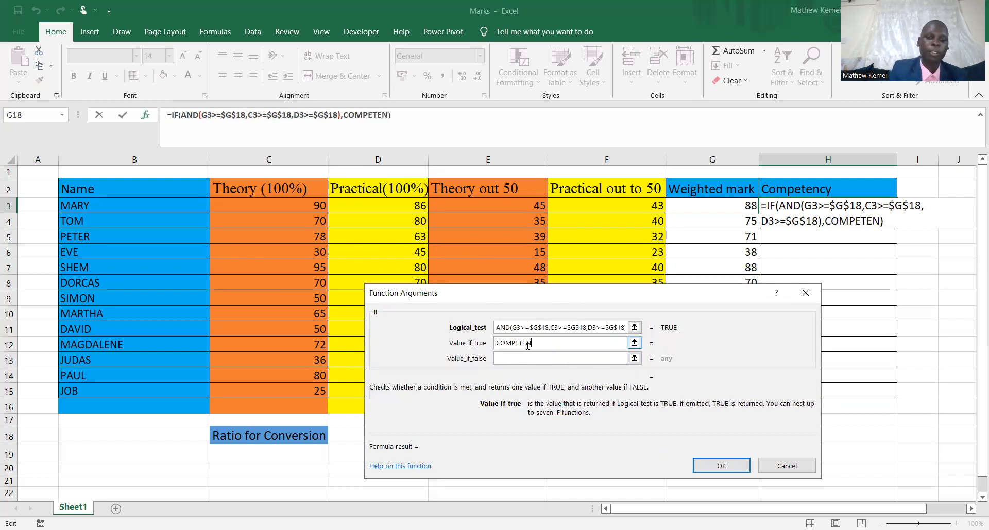
Set the IF function's value if false to NOT YET COMPETENT, accept it, and fill the H3 formula down through H15.
{"action": "left_click", "coordinate": [502, 357]}
{"action": "type", "text": "NOT YE"}
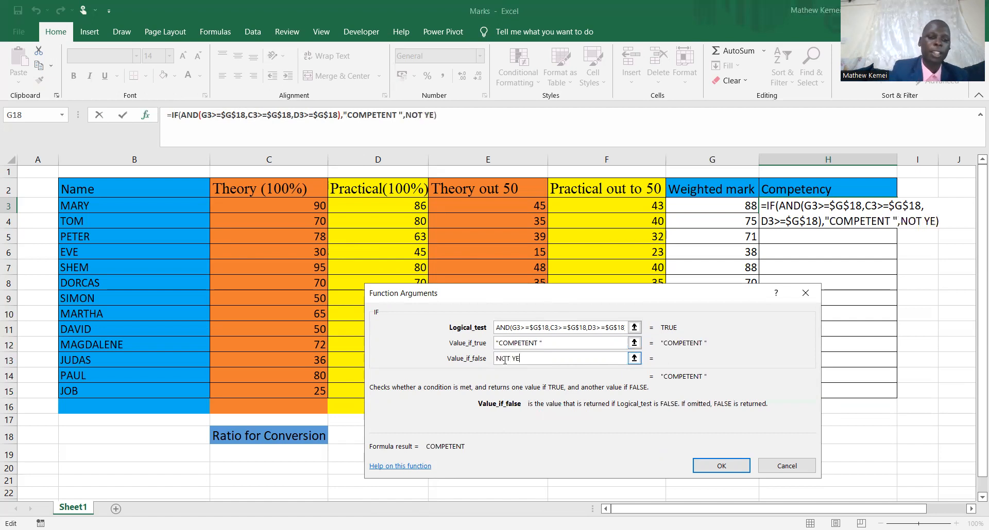
{"action": "type", "text": "T COMPETE"}
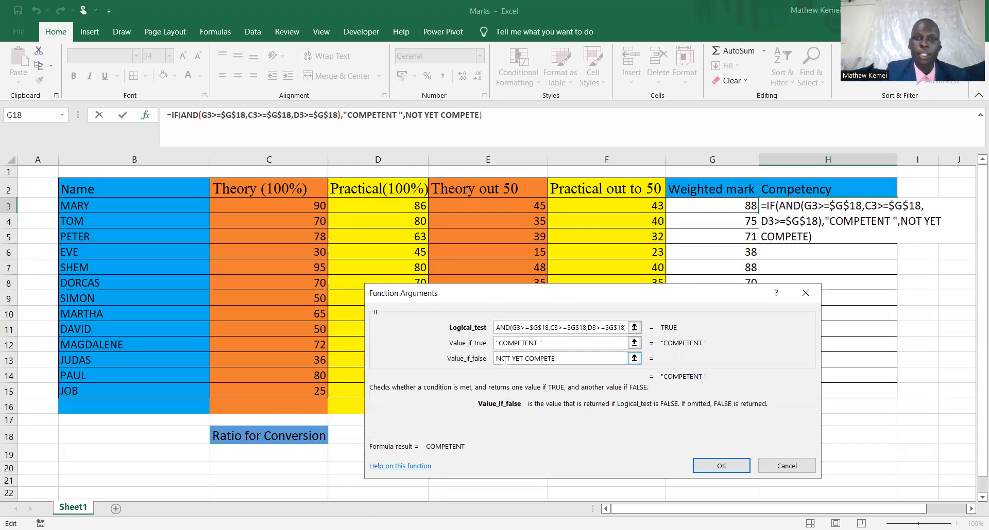
{"action": "type", "text": "NT"}
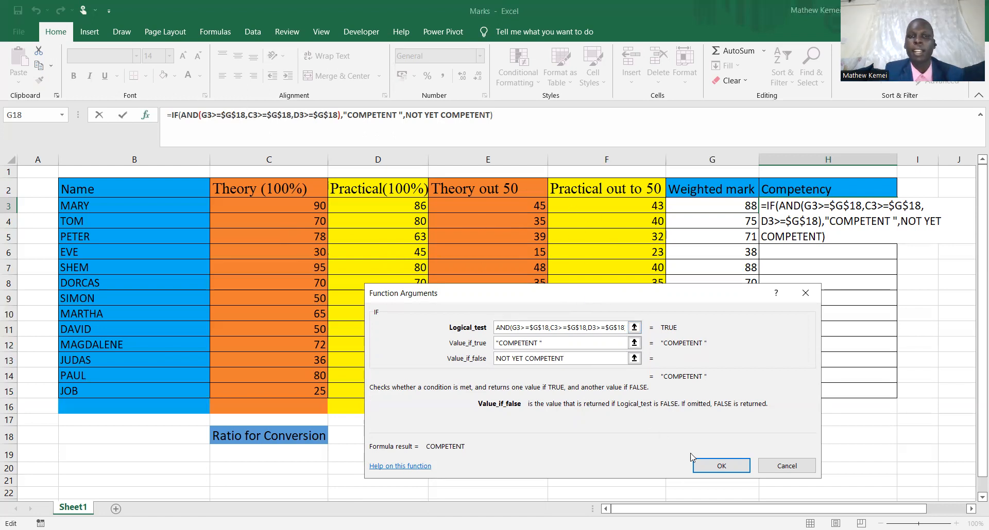
{"action": "left_click", "coordinate": [721, 466]}
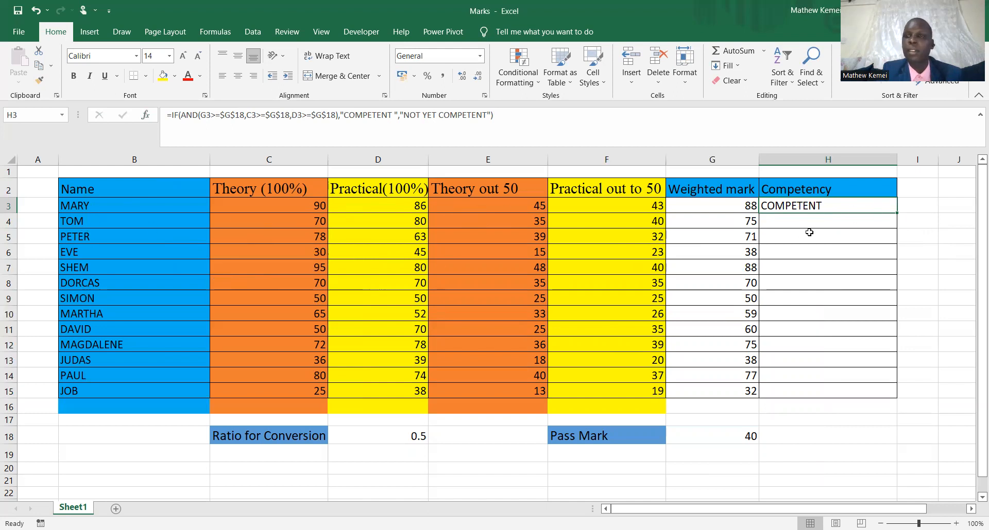
{"action": "left_click_drag", "start_coordinate": [896, 214], "coordinate": [887, 394]}
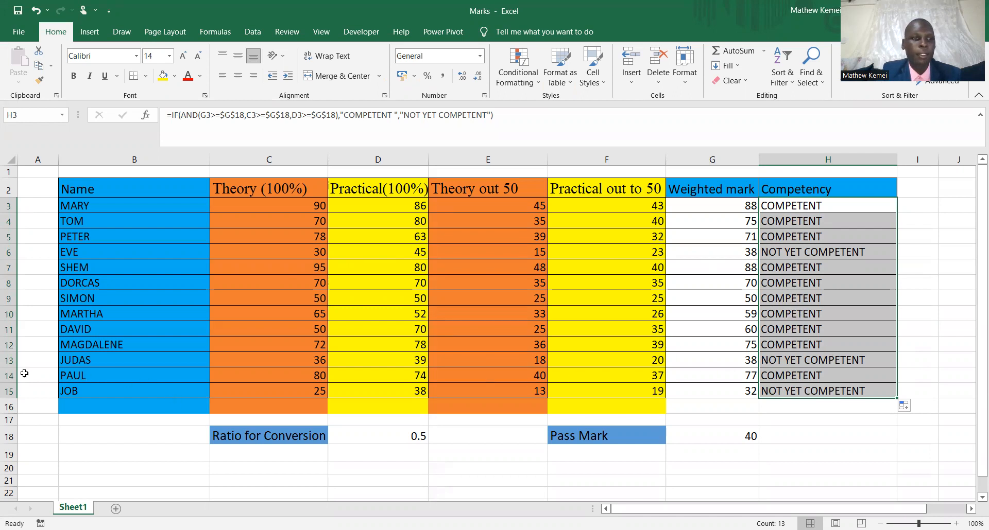
Check the marks and competency results in rows 13 and 14 and the weighted mark in G15.
{"action": "left_click", "coordinate": [7, 374]}
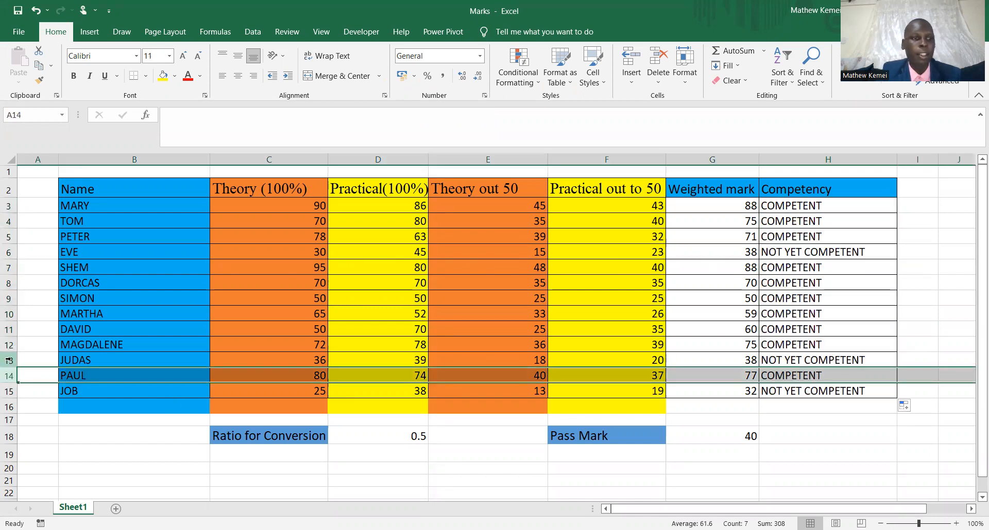
{"action": "left_click", "coordinate": [7, 360]}
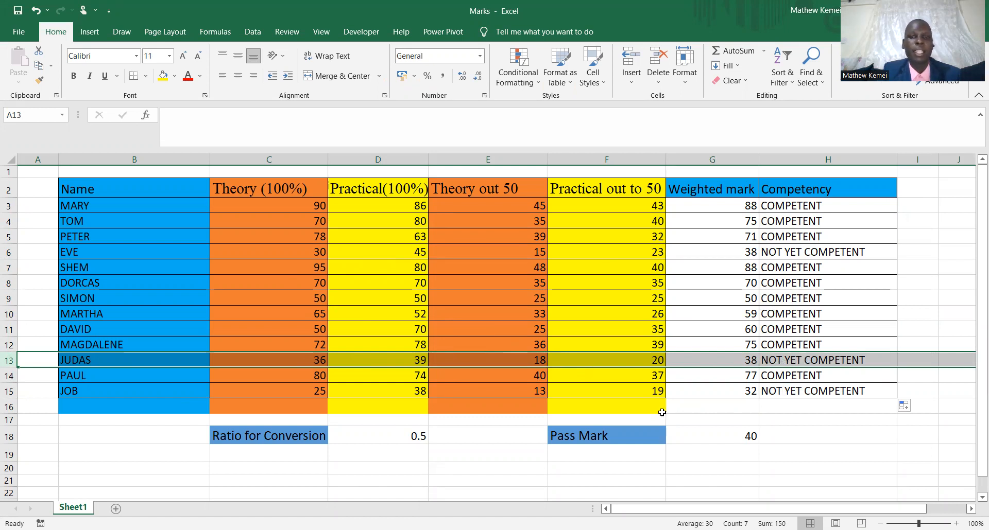
{"action": "left_click", "coordinate": [750, 391]}
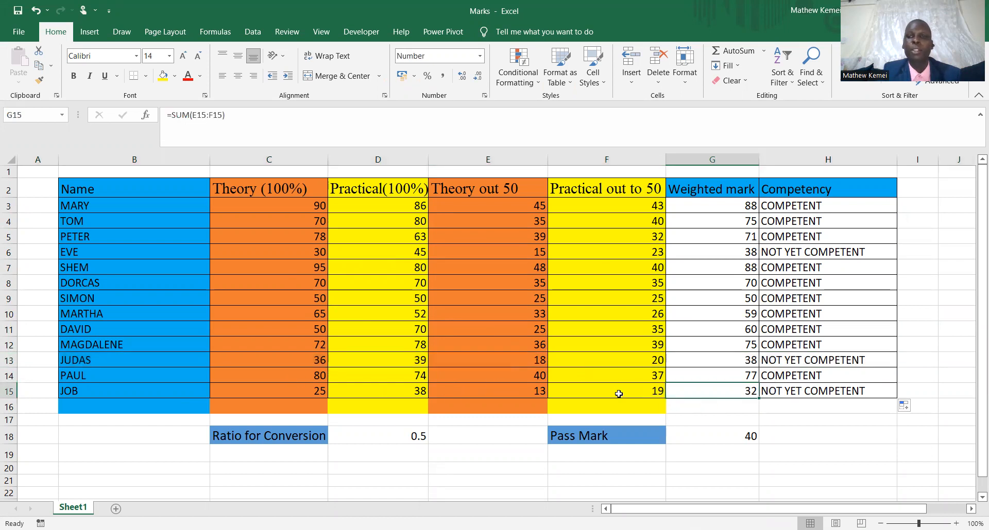